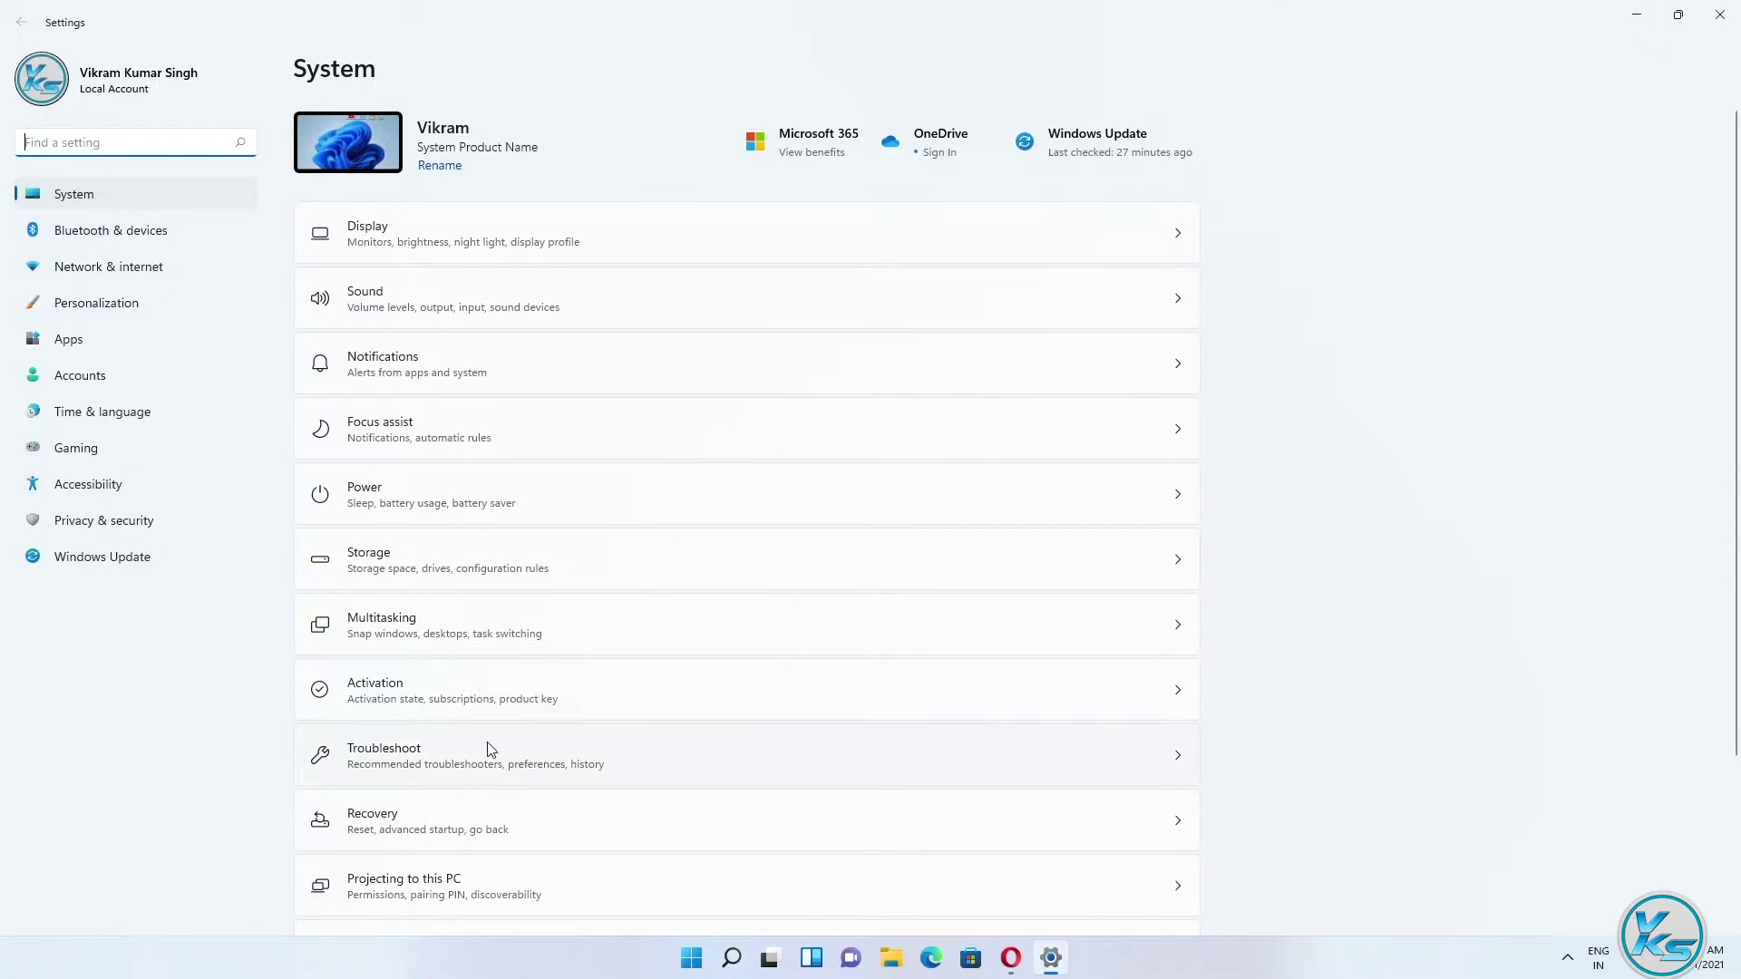
Run the Bluetooth troubleshooter from the system's other troubleshooters through to its end, and close the Settings window.
scroll(478, 392, down, 3)
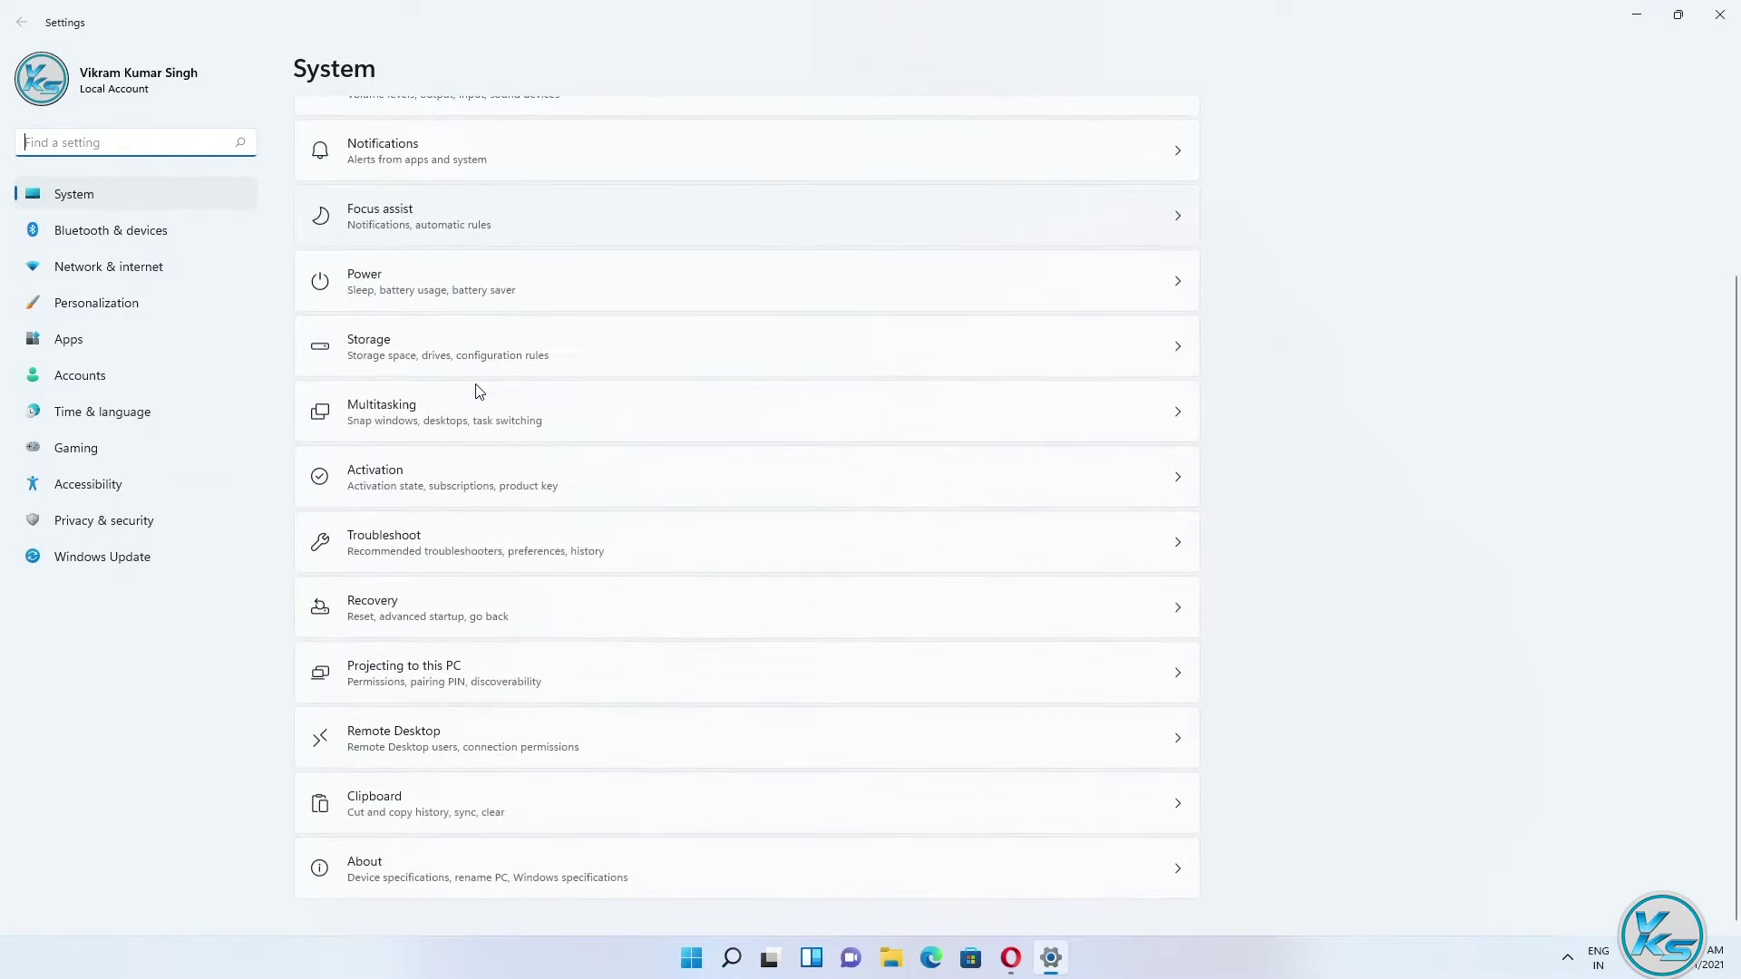
click(413, 550)
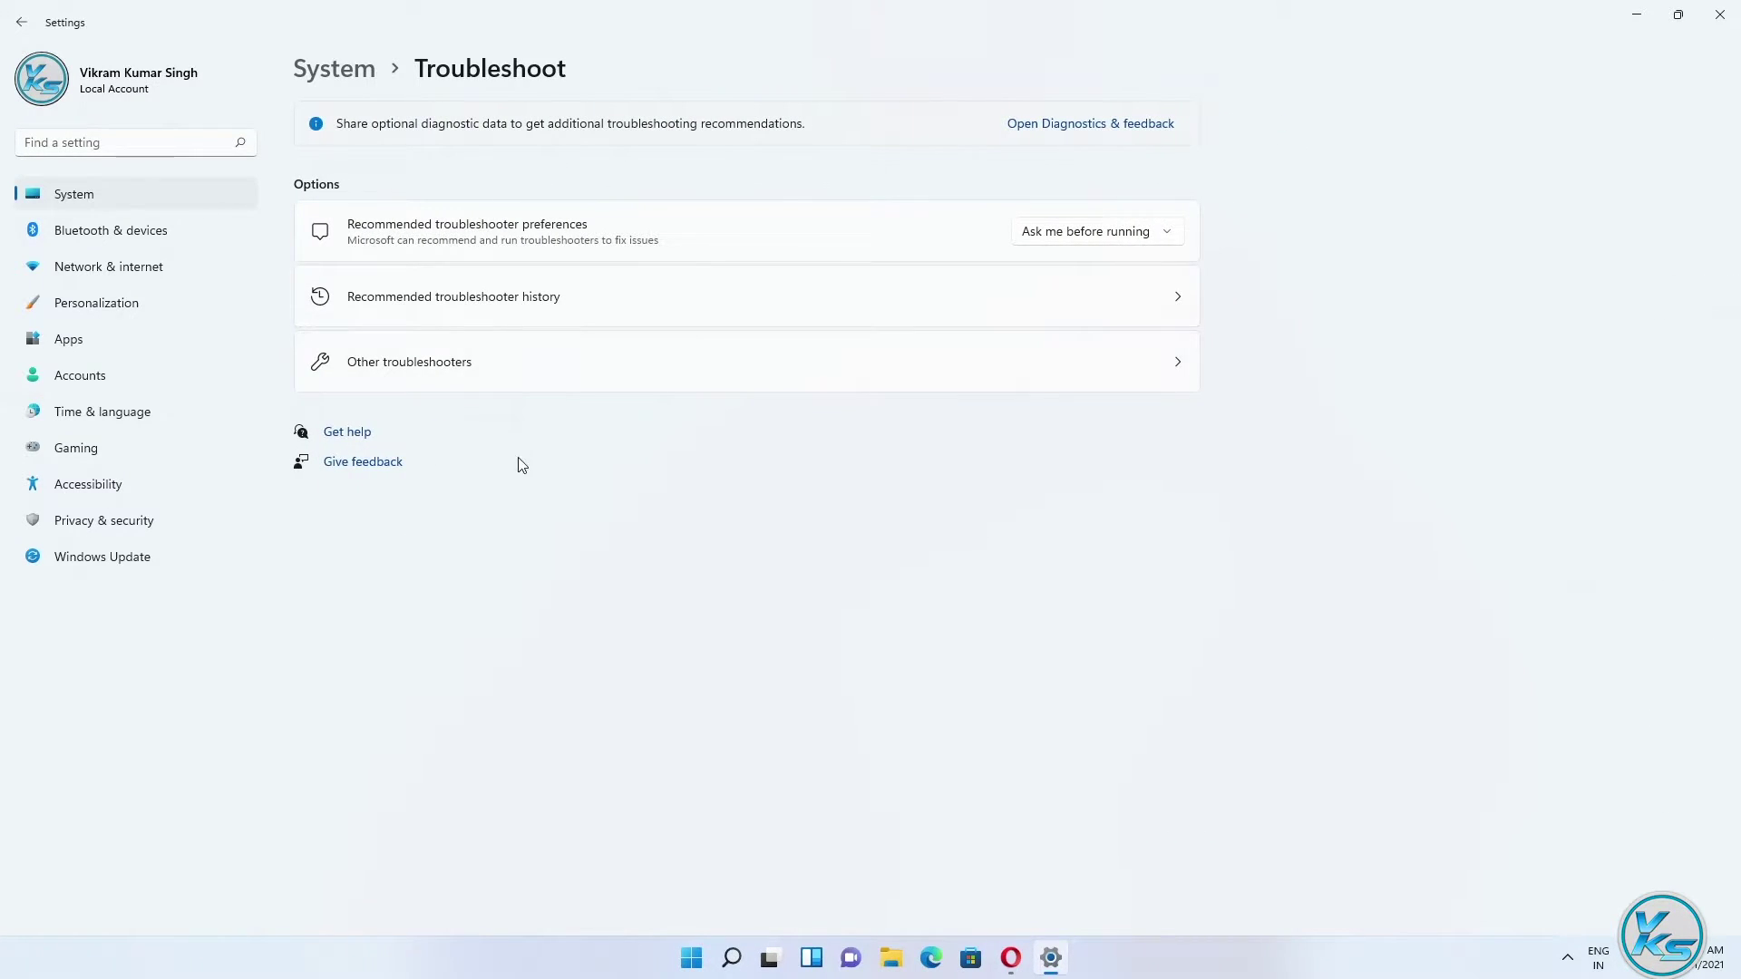
click(409, 372)
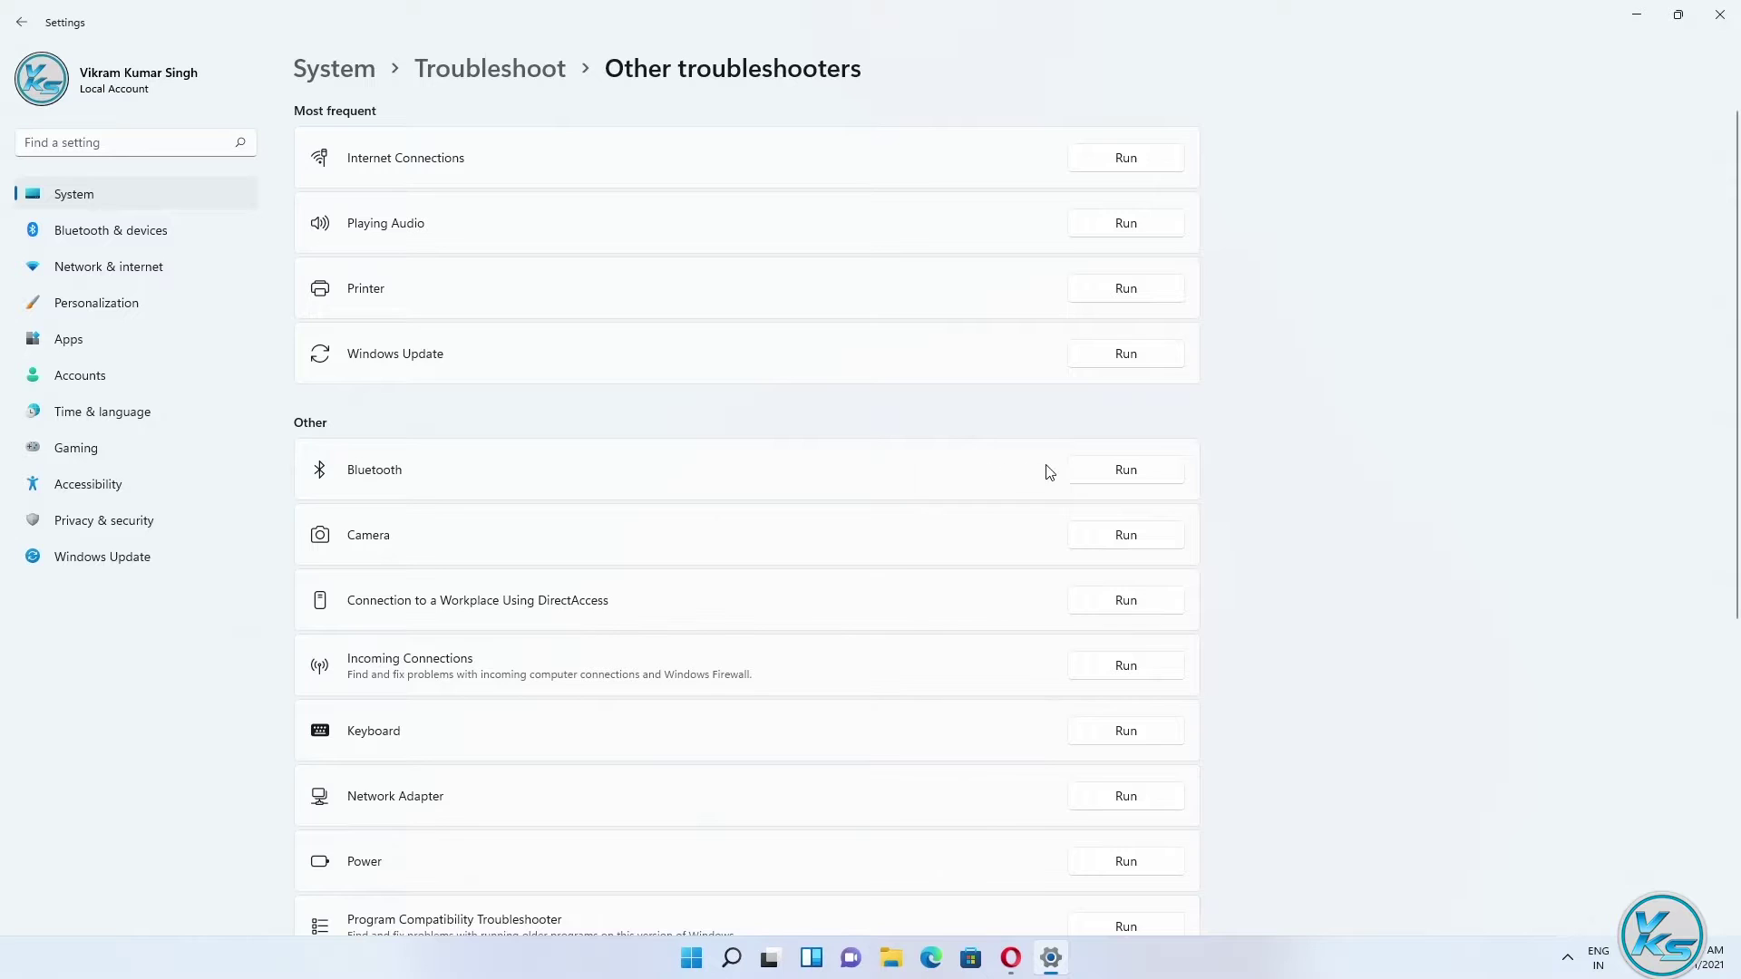
click(1127, 478)
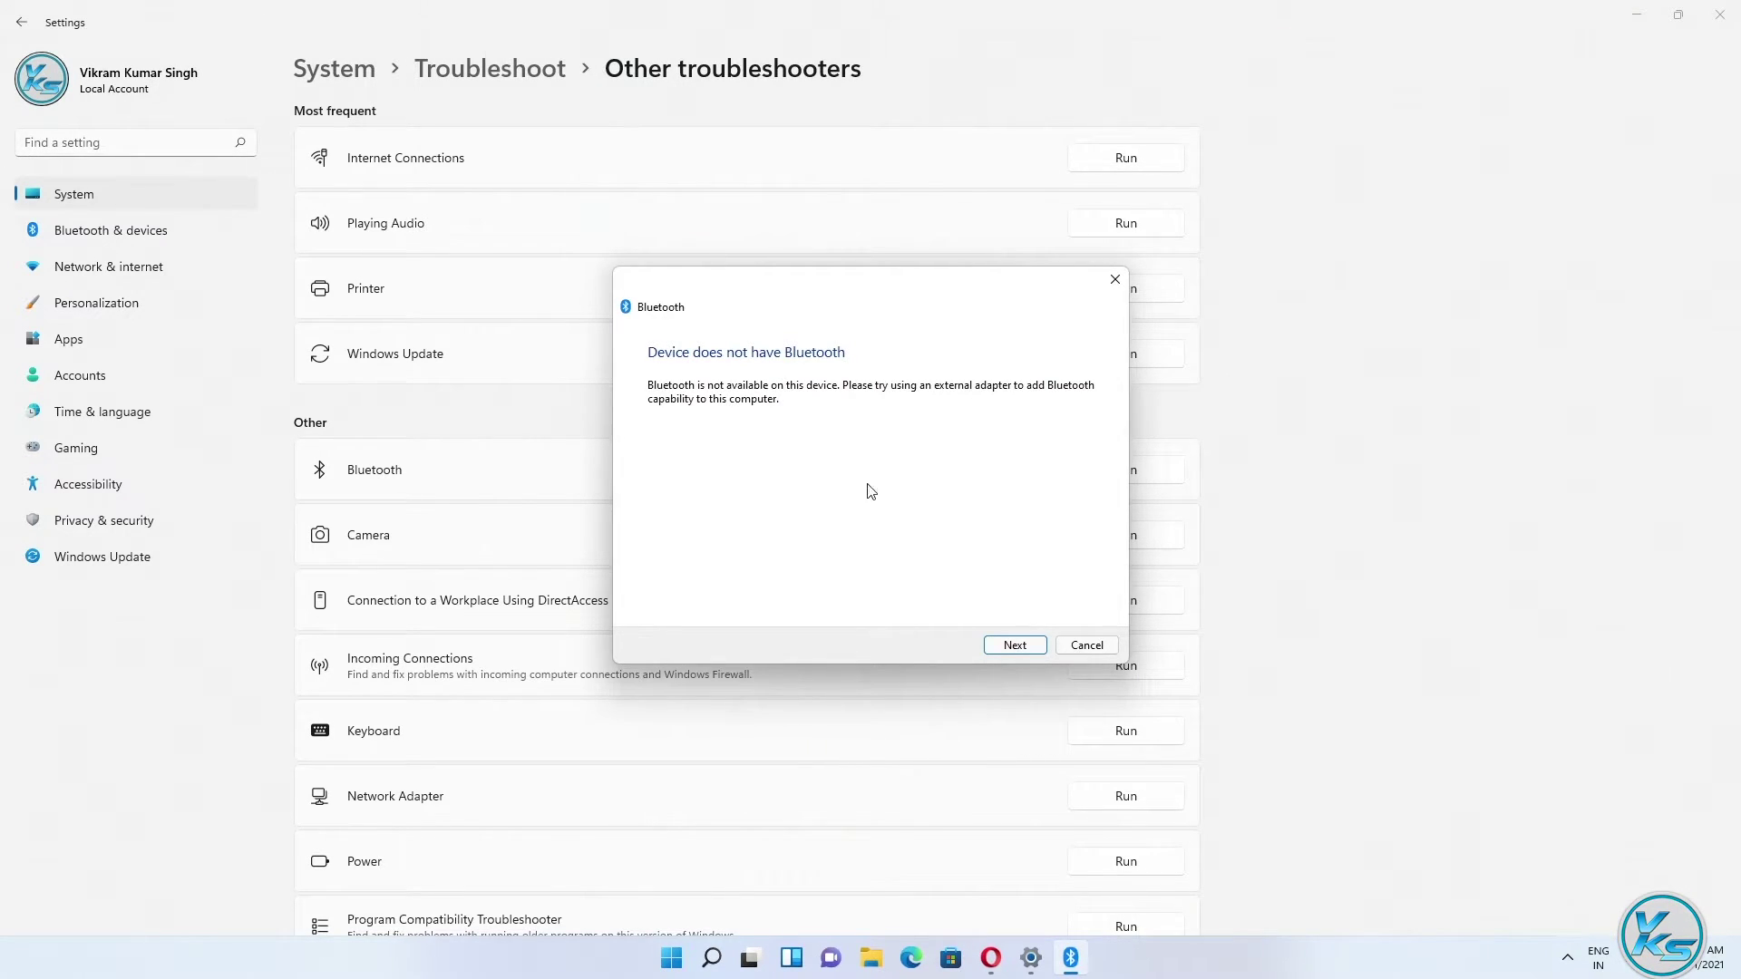
click(1032, 646)
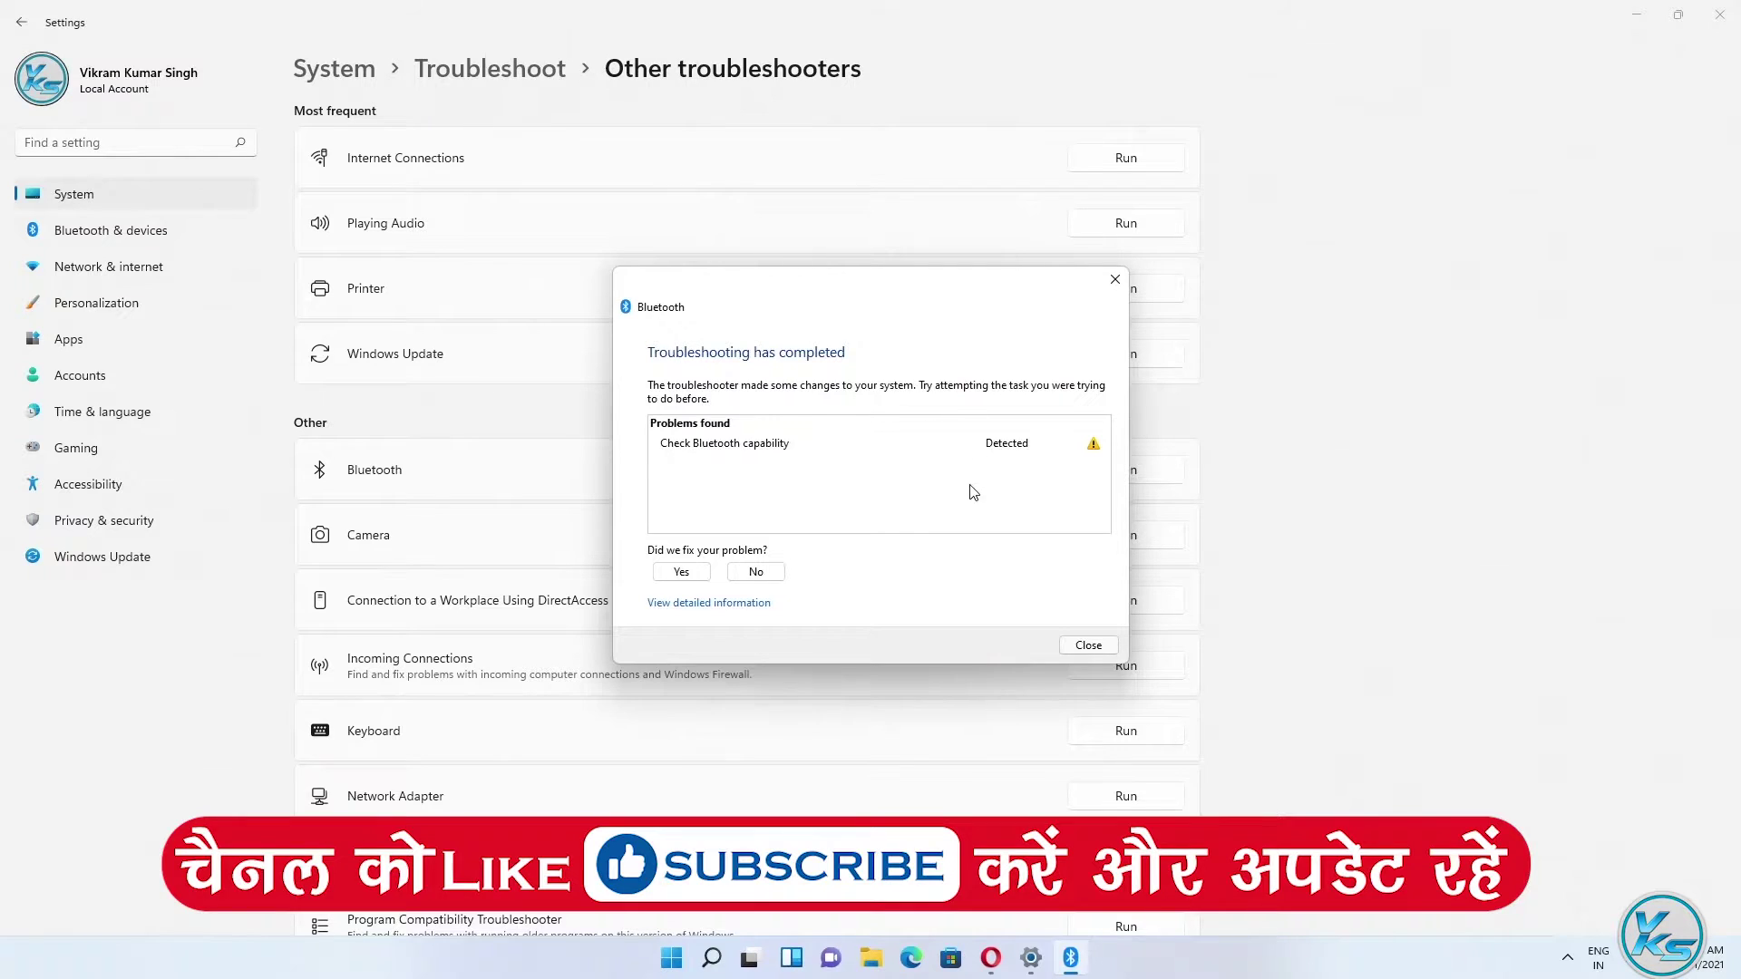
click(1083, 644)
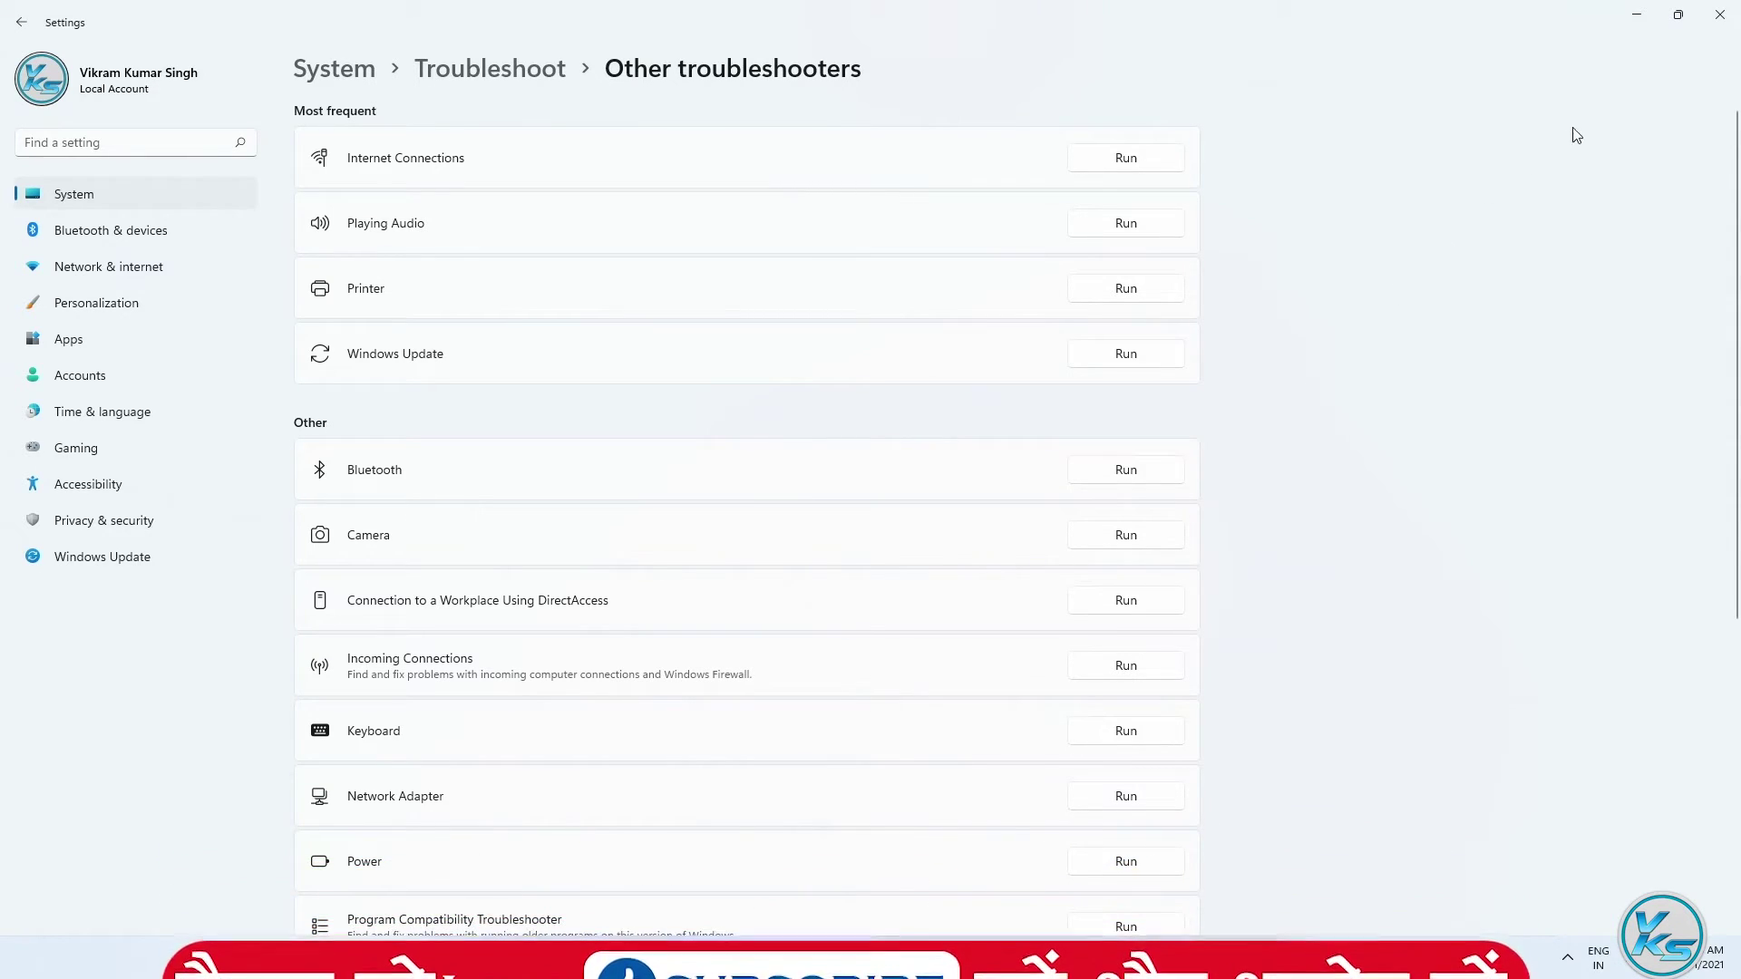
click(1719, 15)
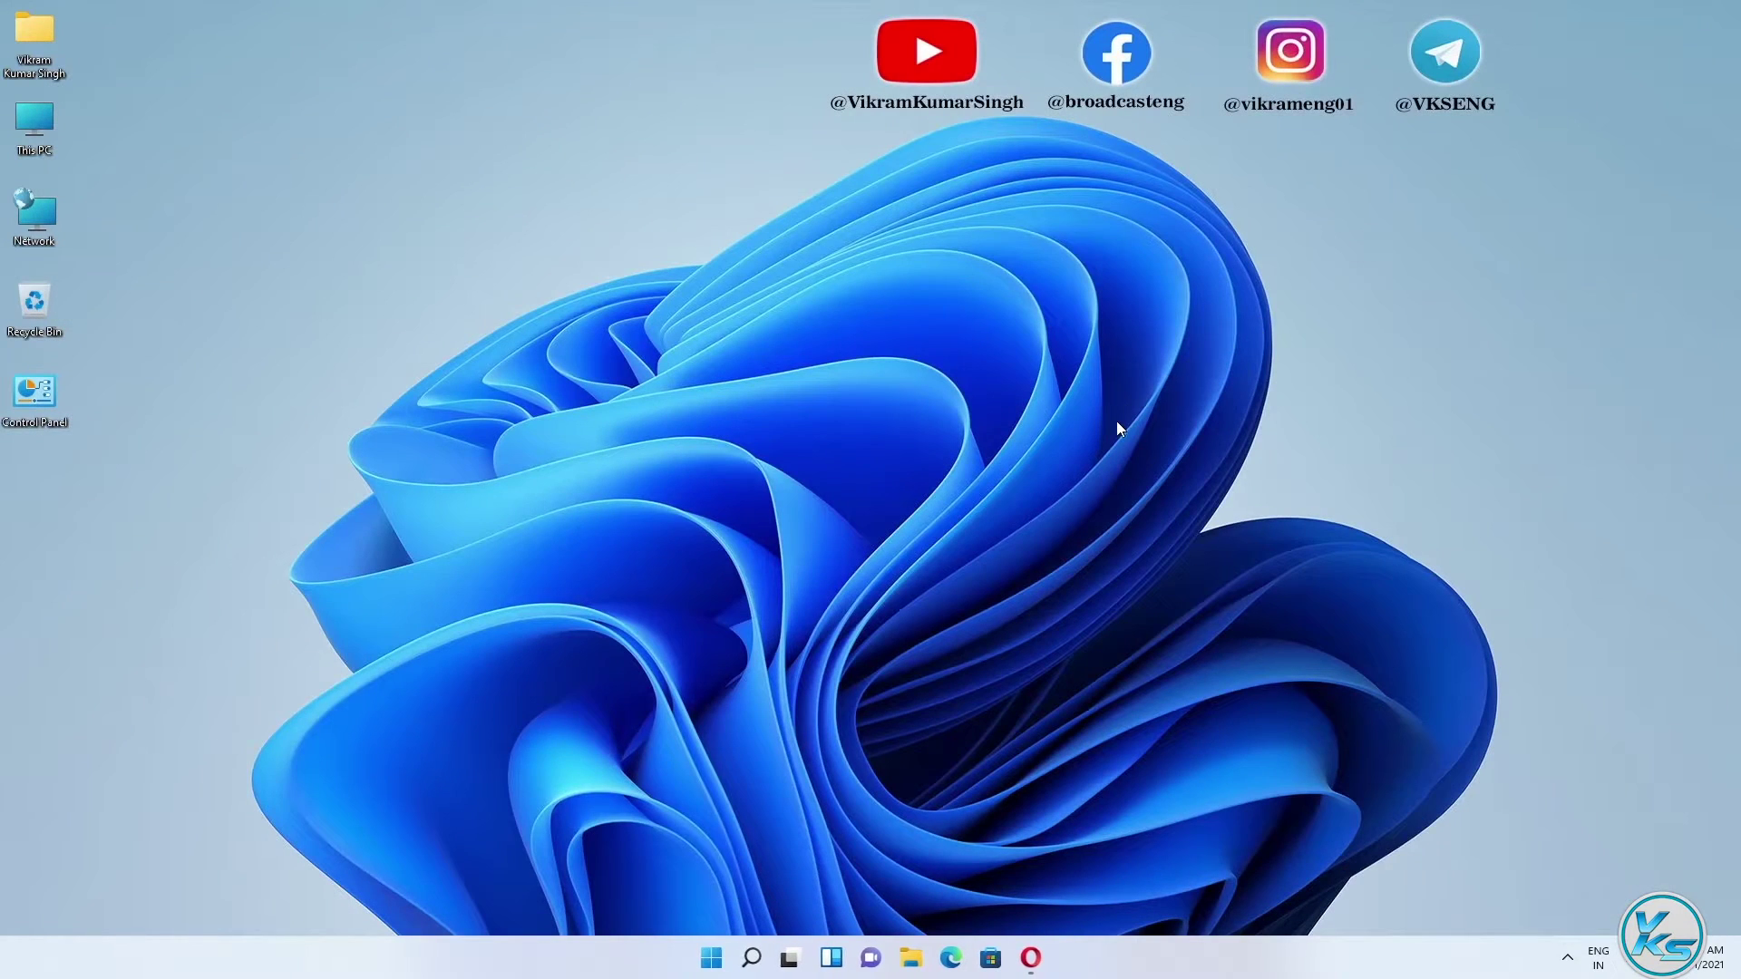
Open Device Manager and move its window toward the middle of the desktop.
right_click(702, 957)
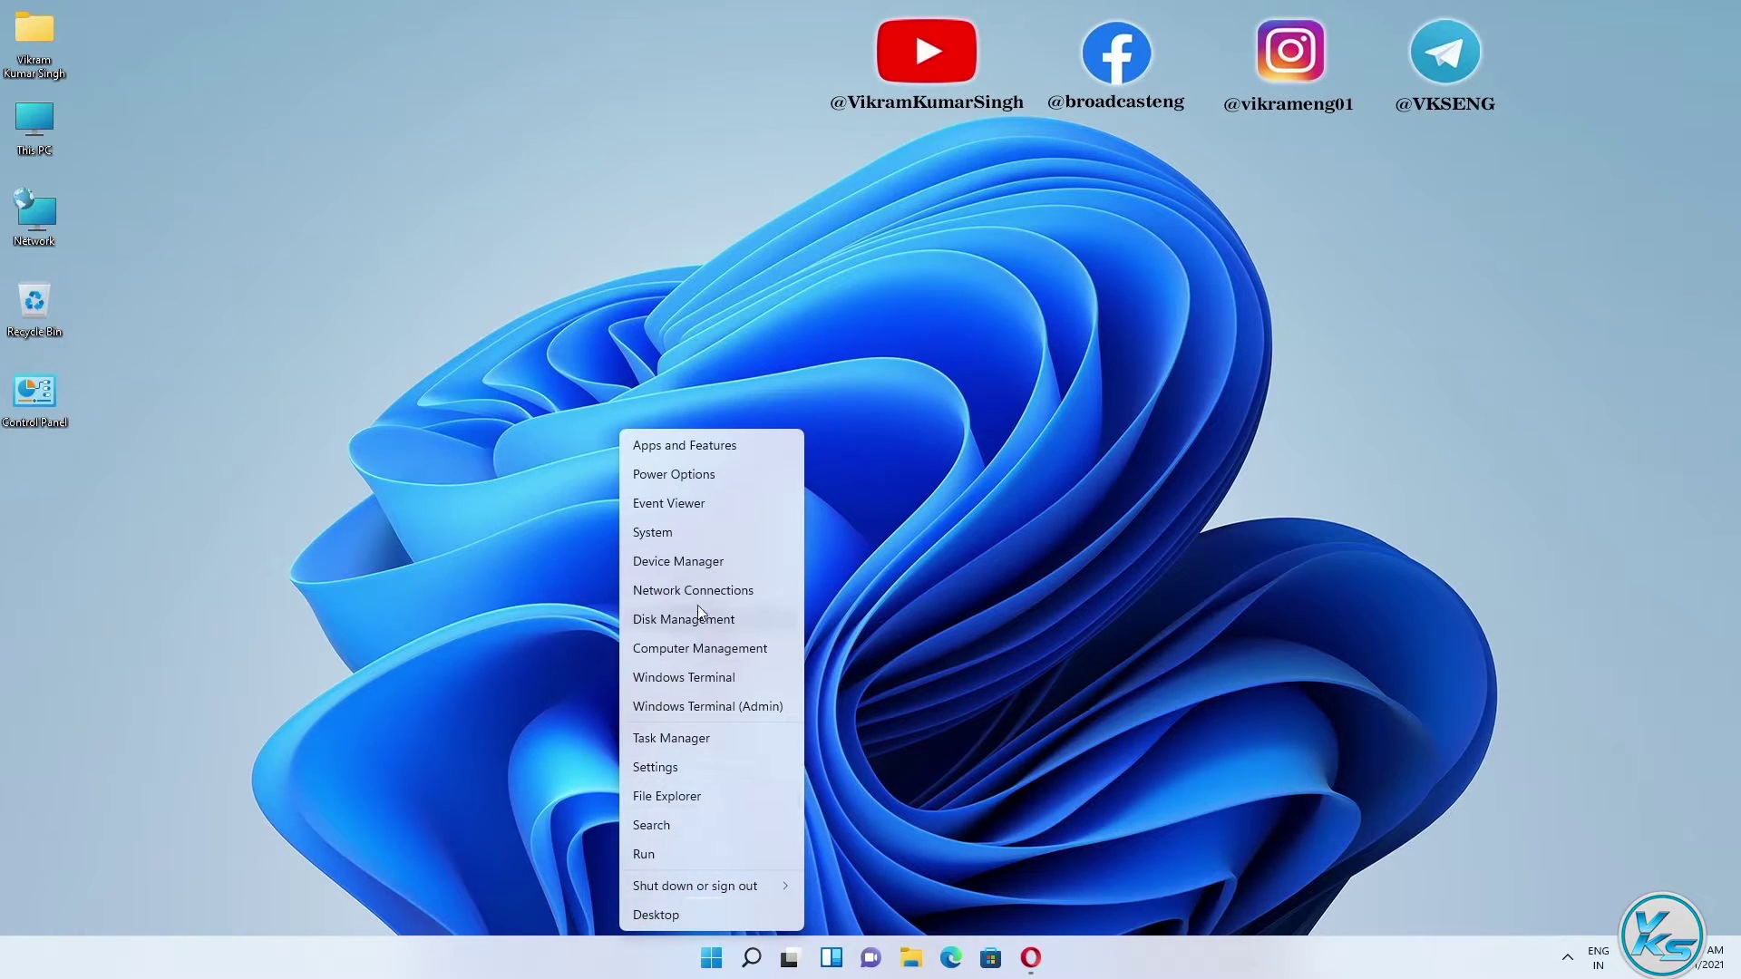
click(693, 569)
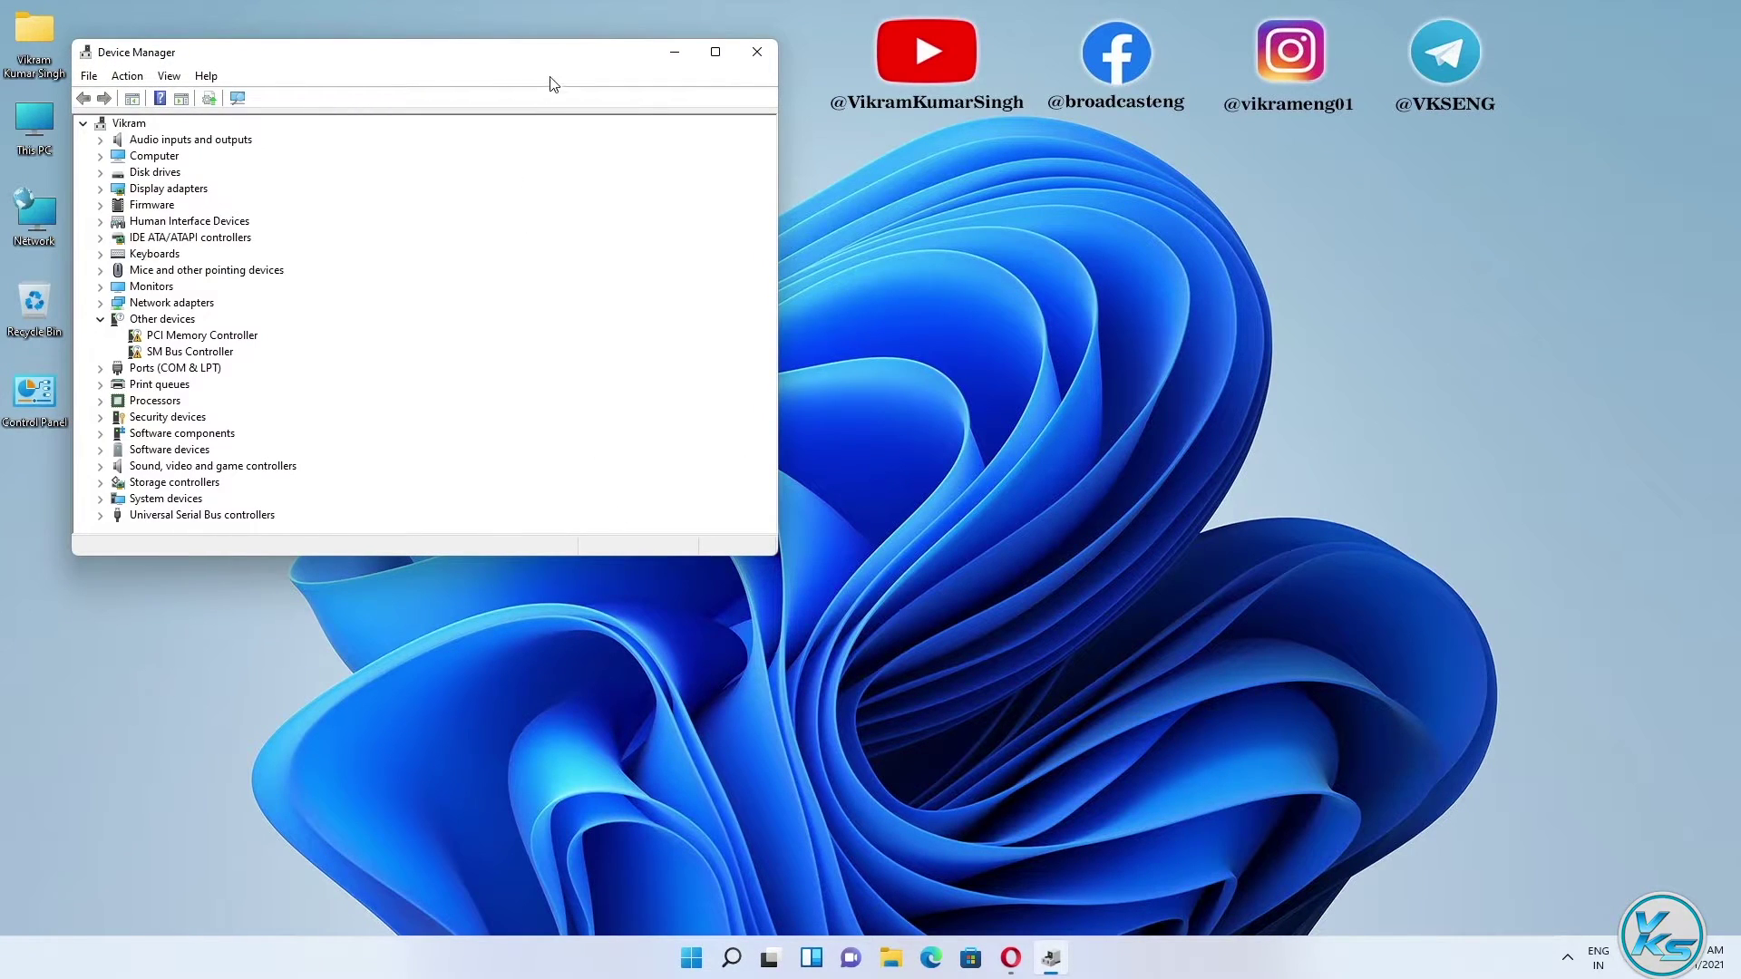
drag(562, 74, 838, 182)
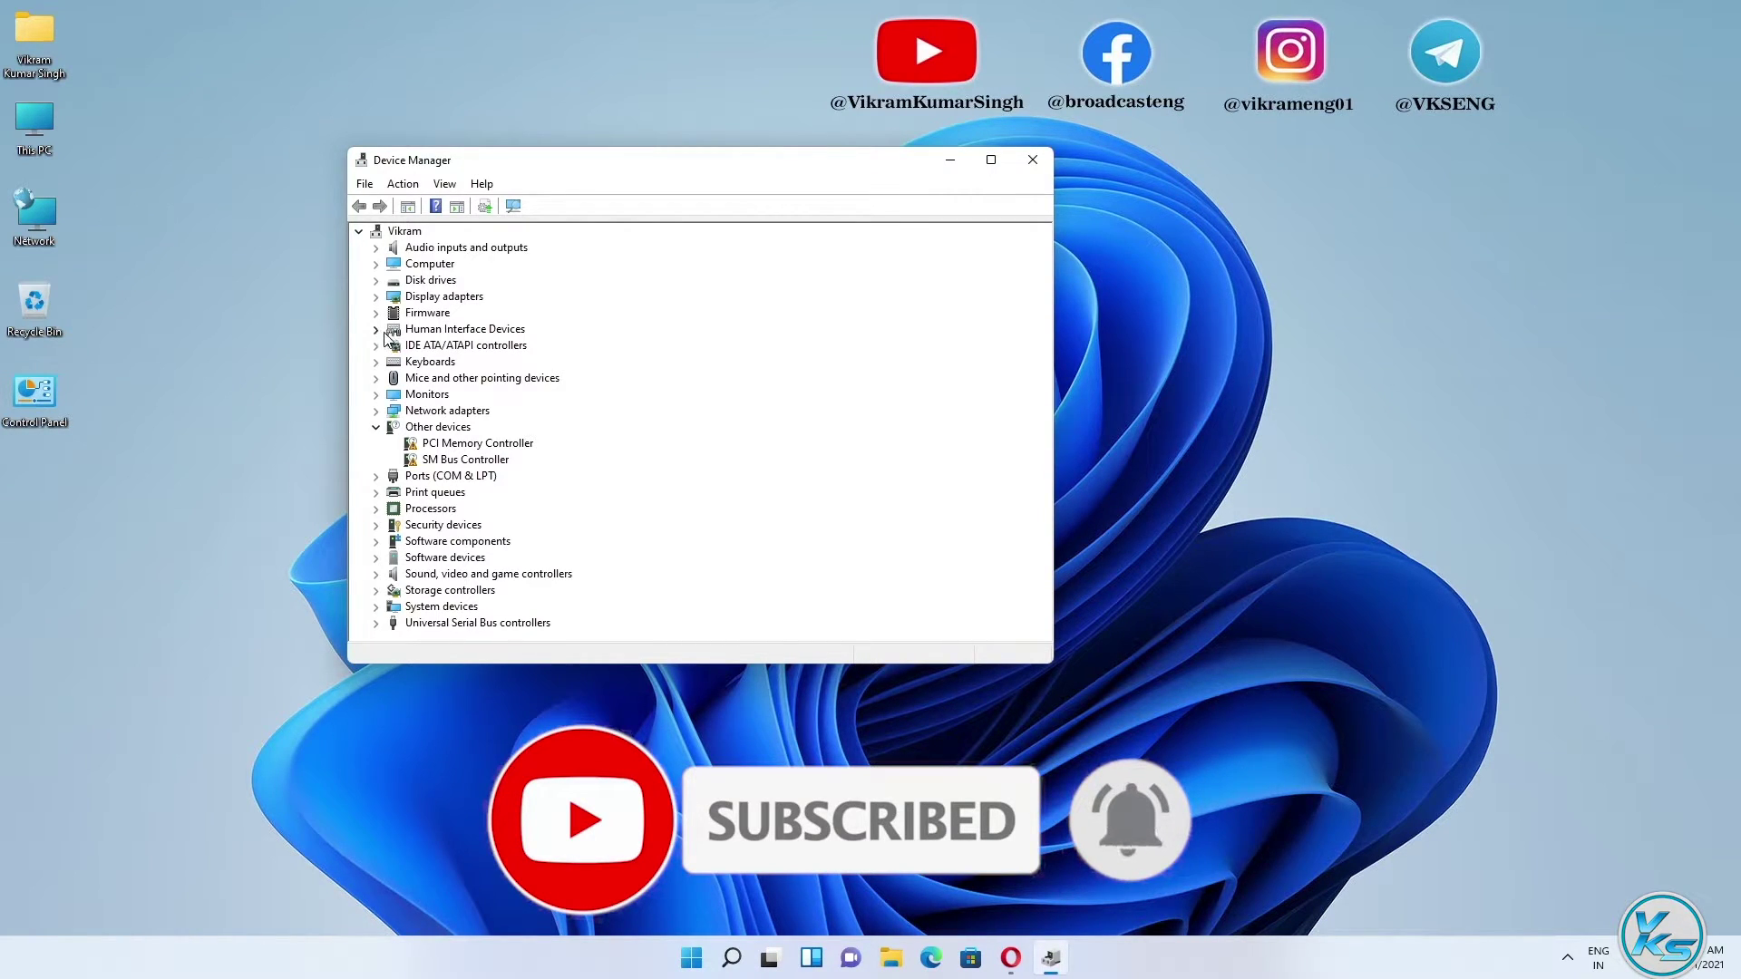
Find the driver update option for the NVIDIA GeForce GTX 650 Ti display adapter, and close Device Manager.
click(378, 296)
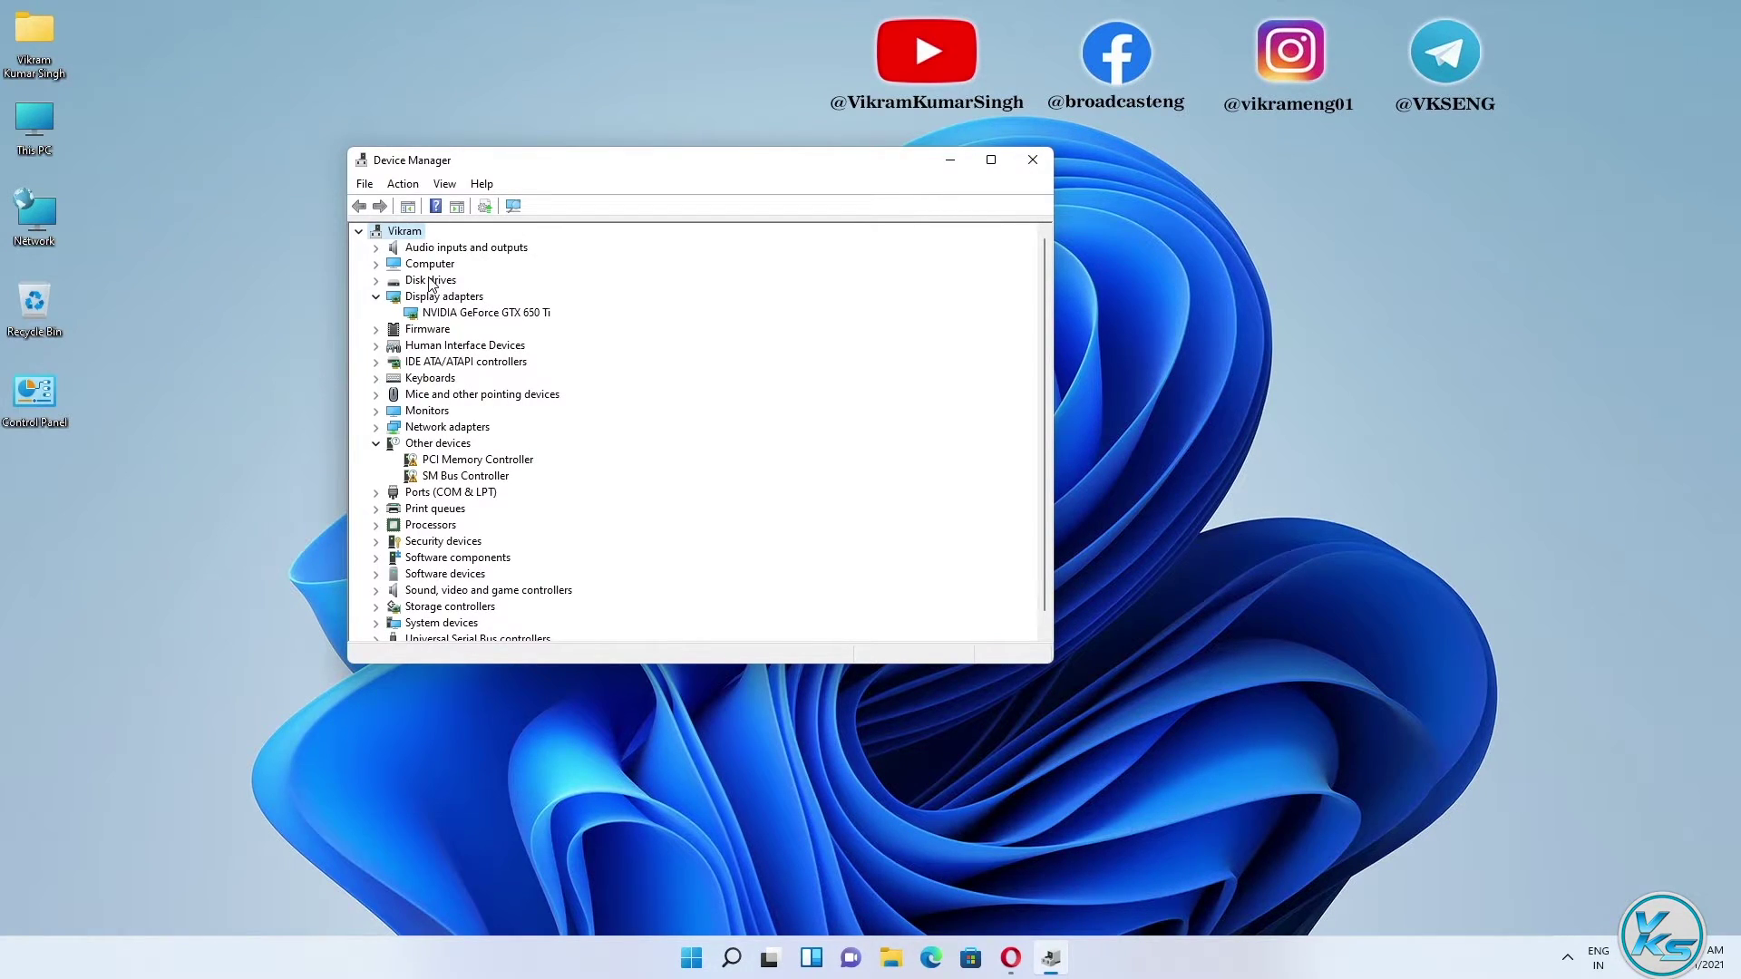
click(468, 313)
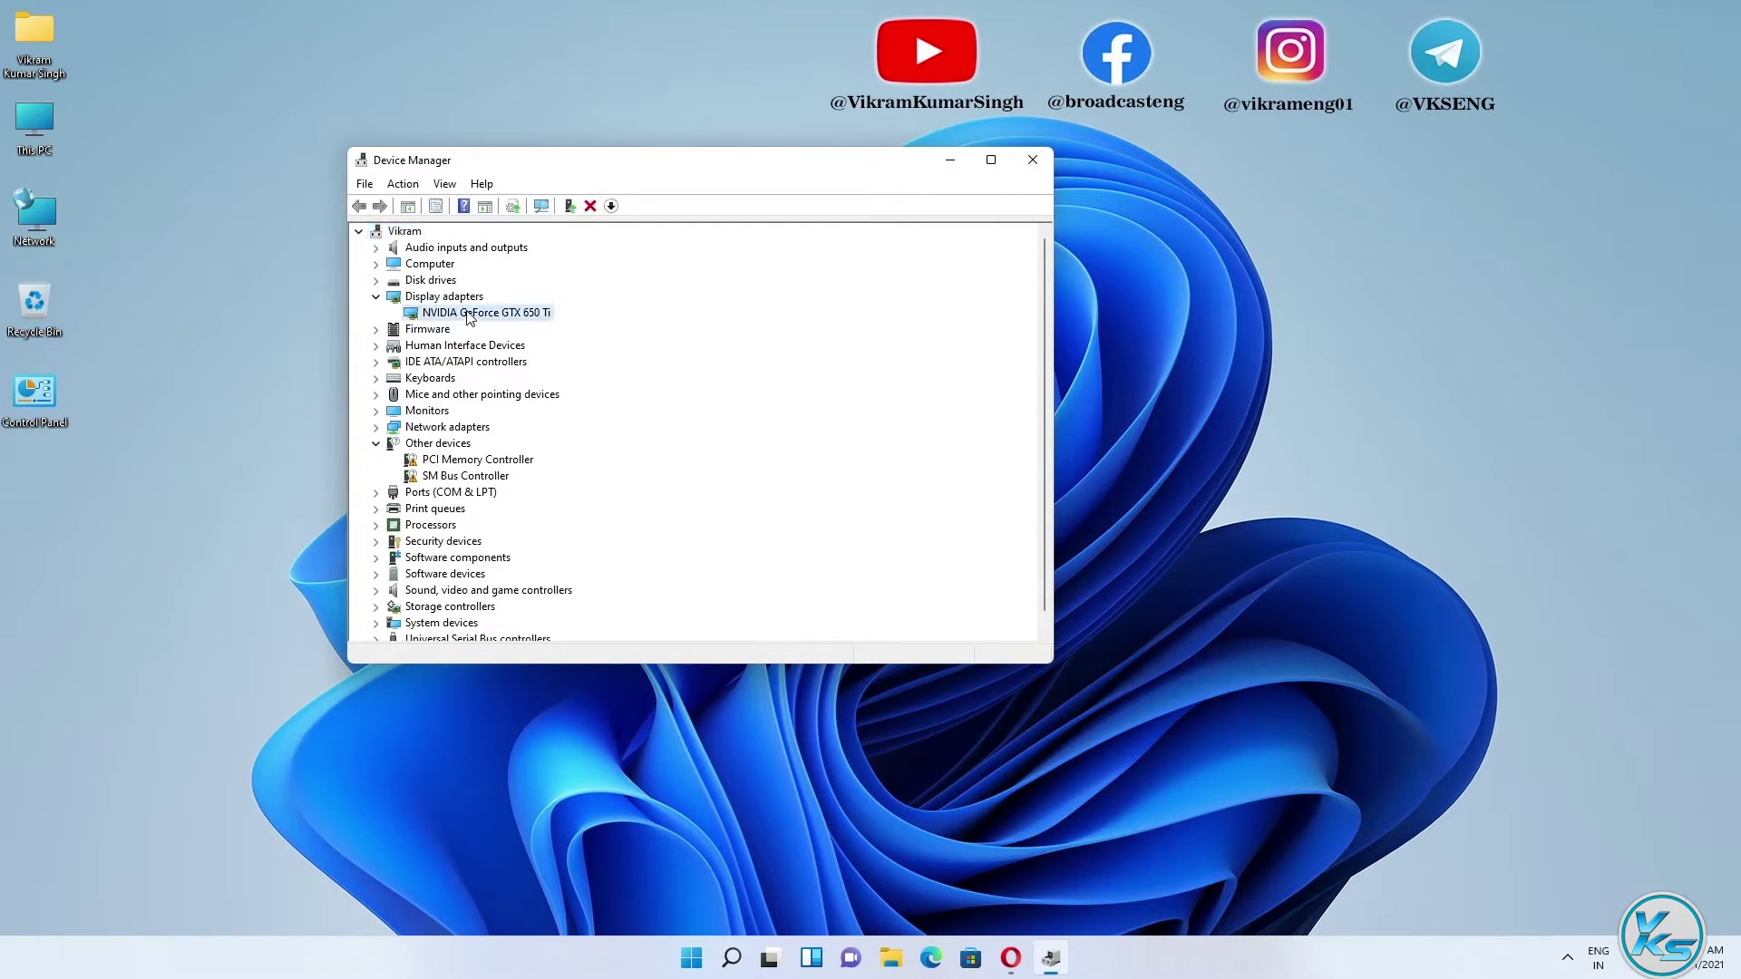
right_click(469, 313)
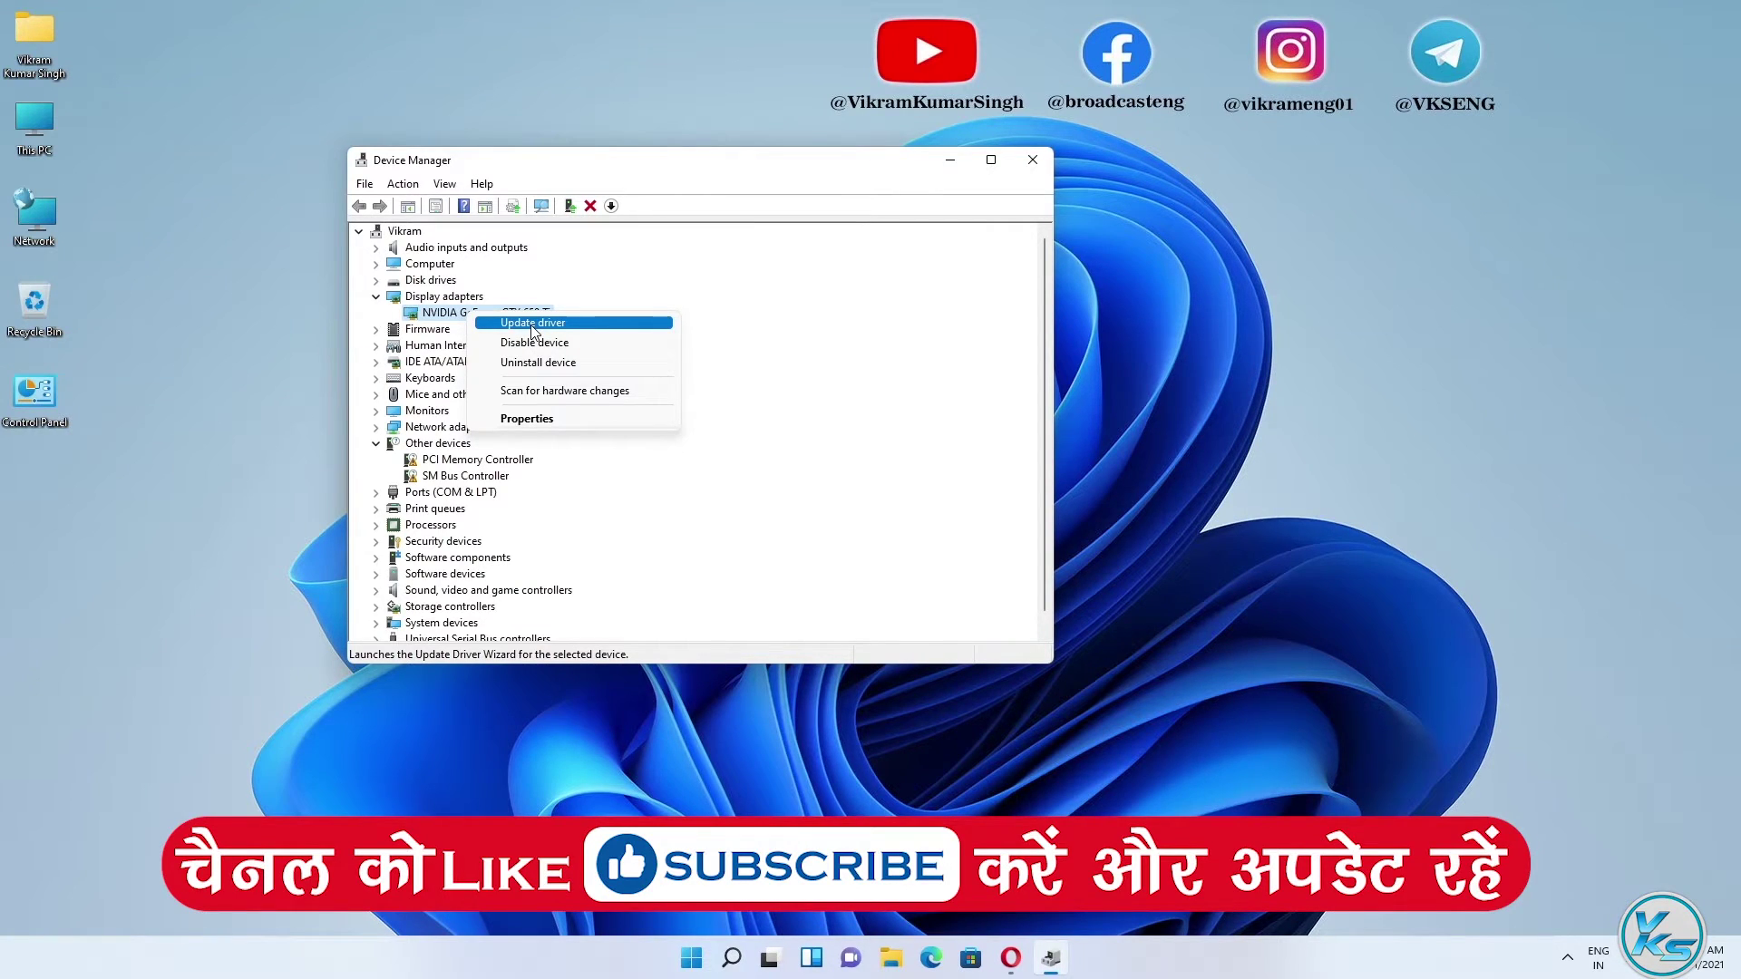
click(1028, 160)
click(1028, 159)
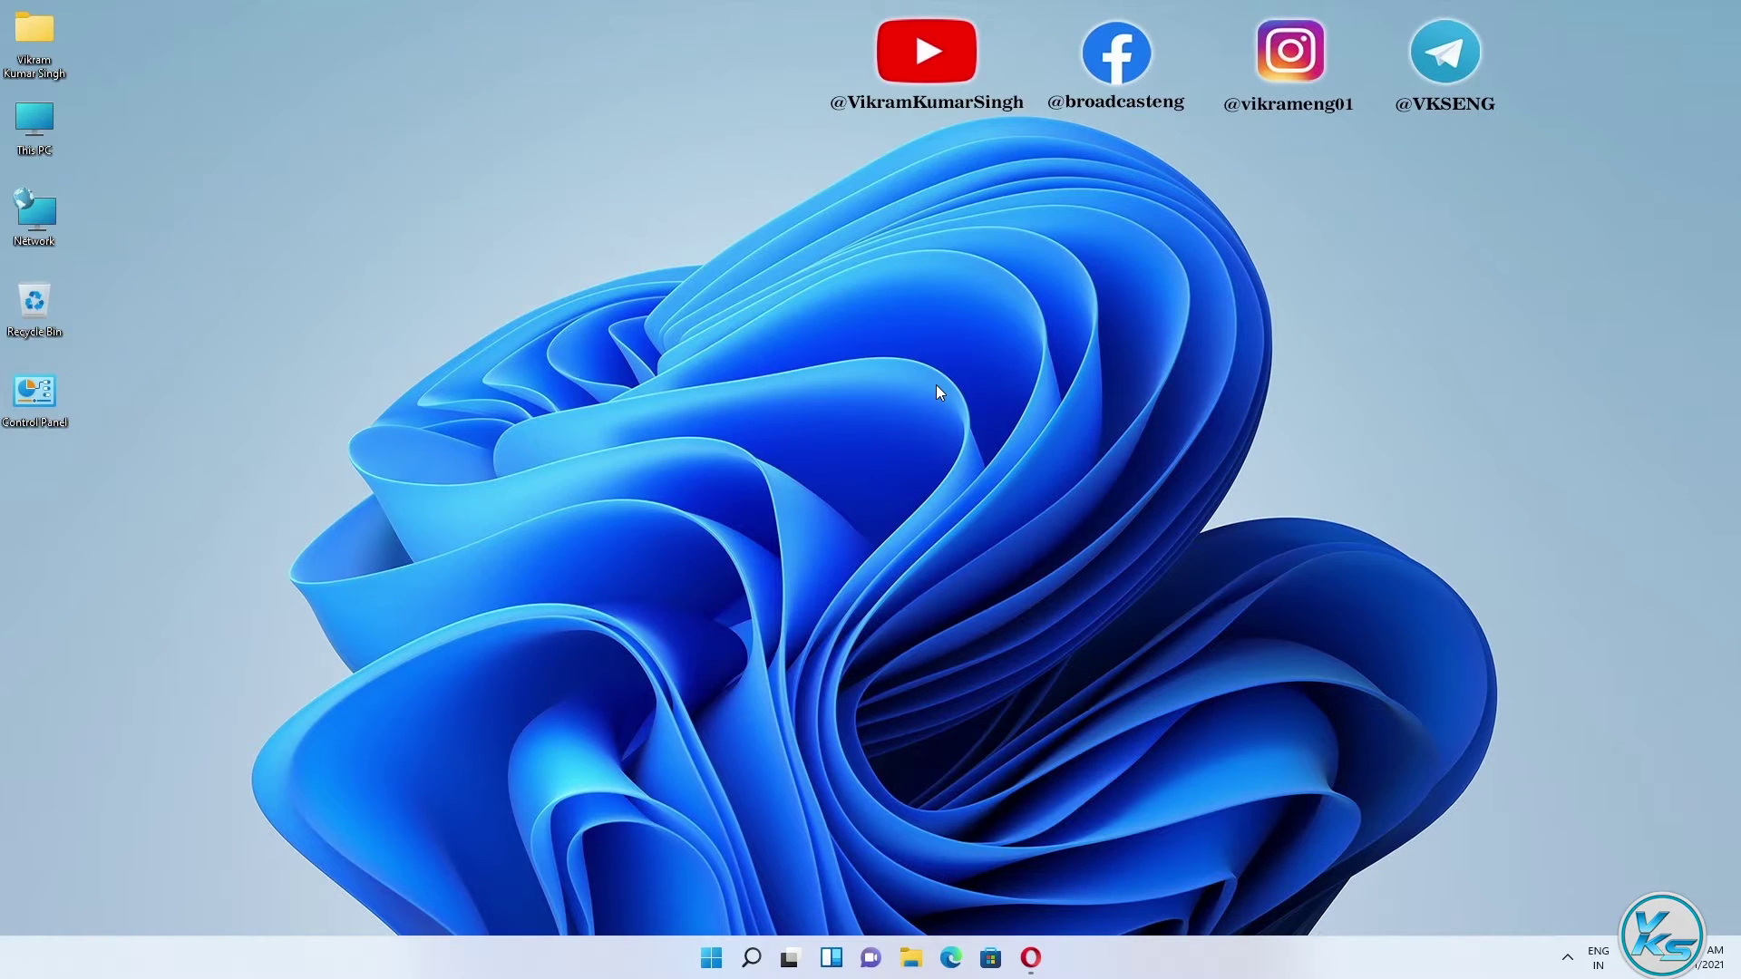
View the device types that can be added in the Bluetooth & devices settings, cancel without adding one, and close Settings.
right_click(711, 961)
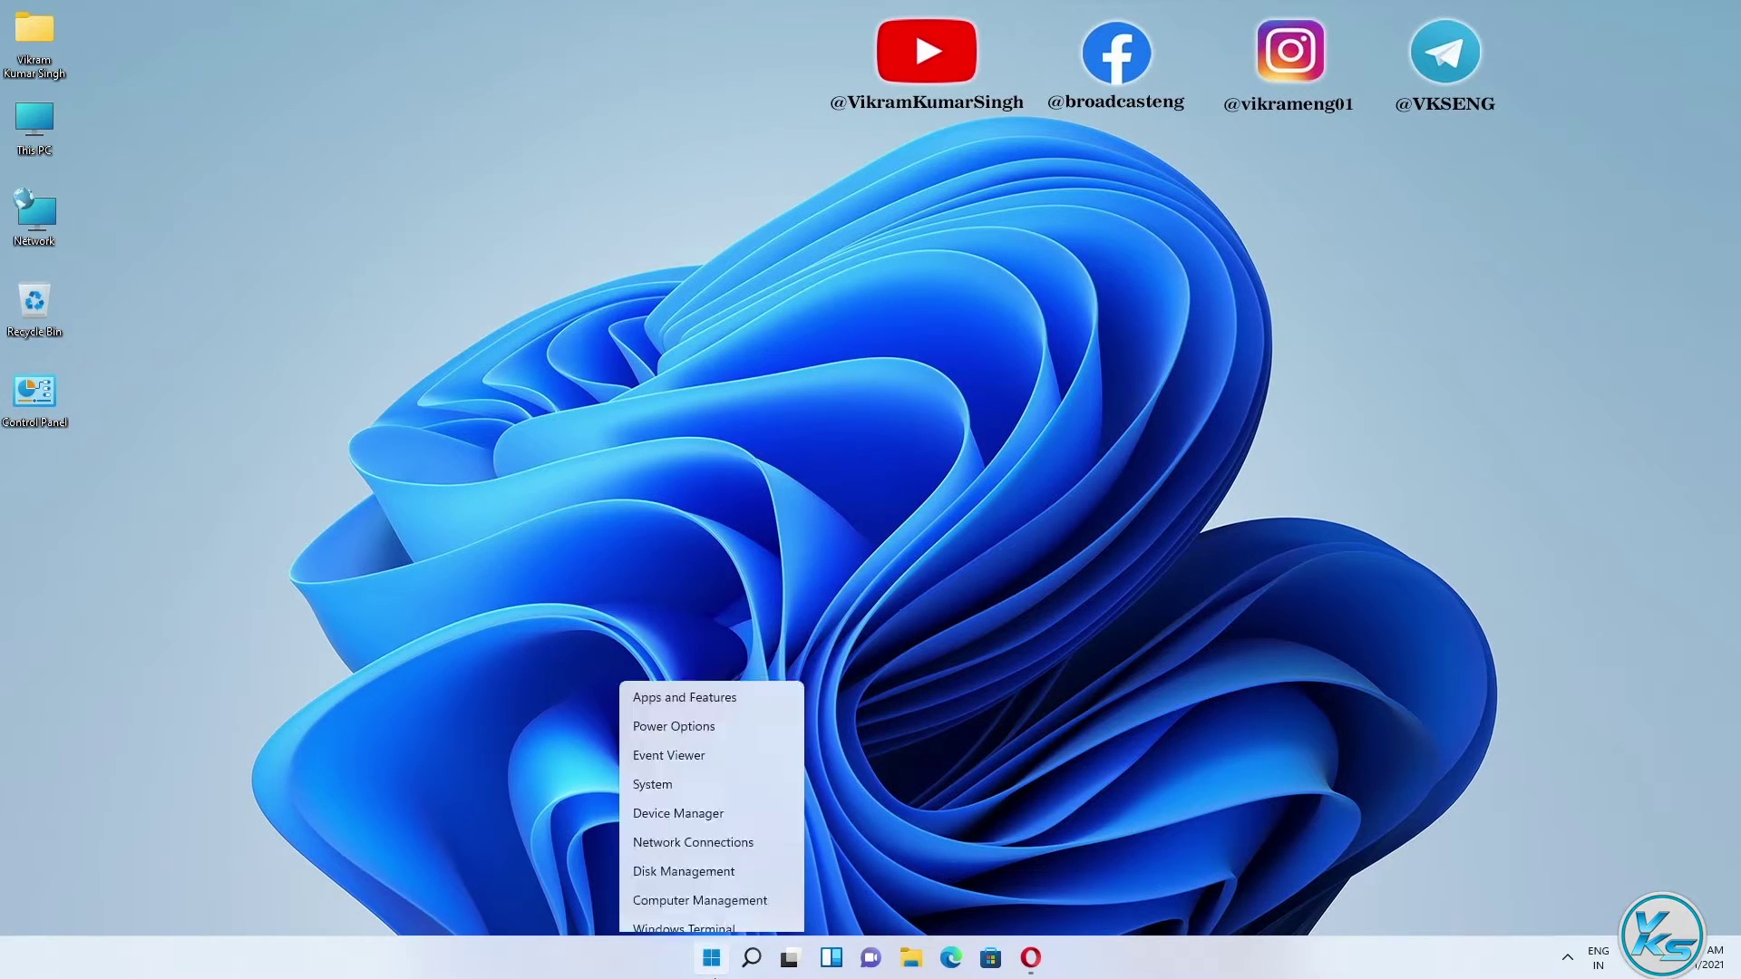
click(671, 767)
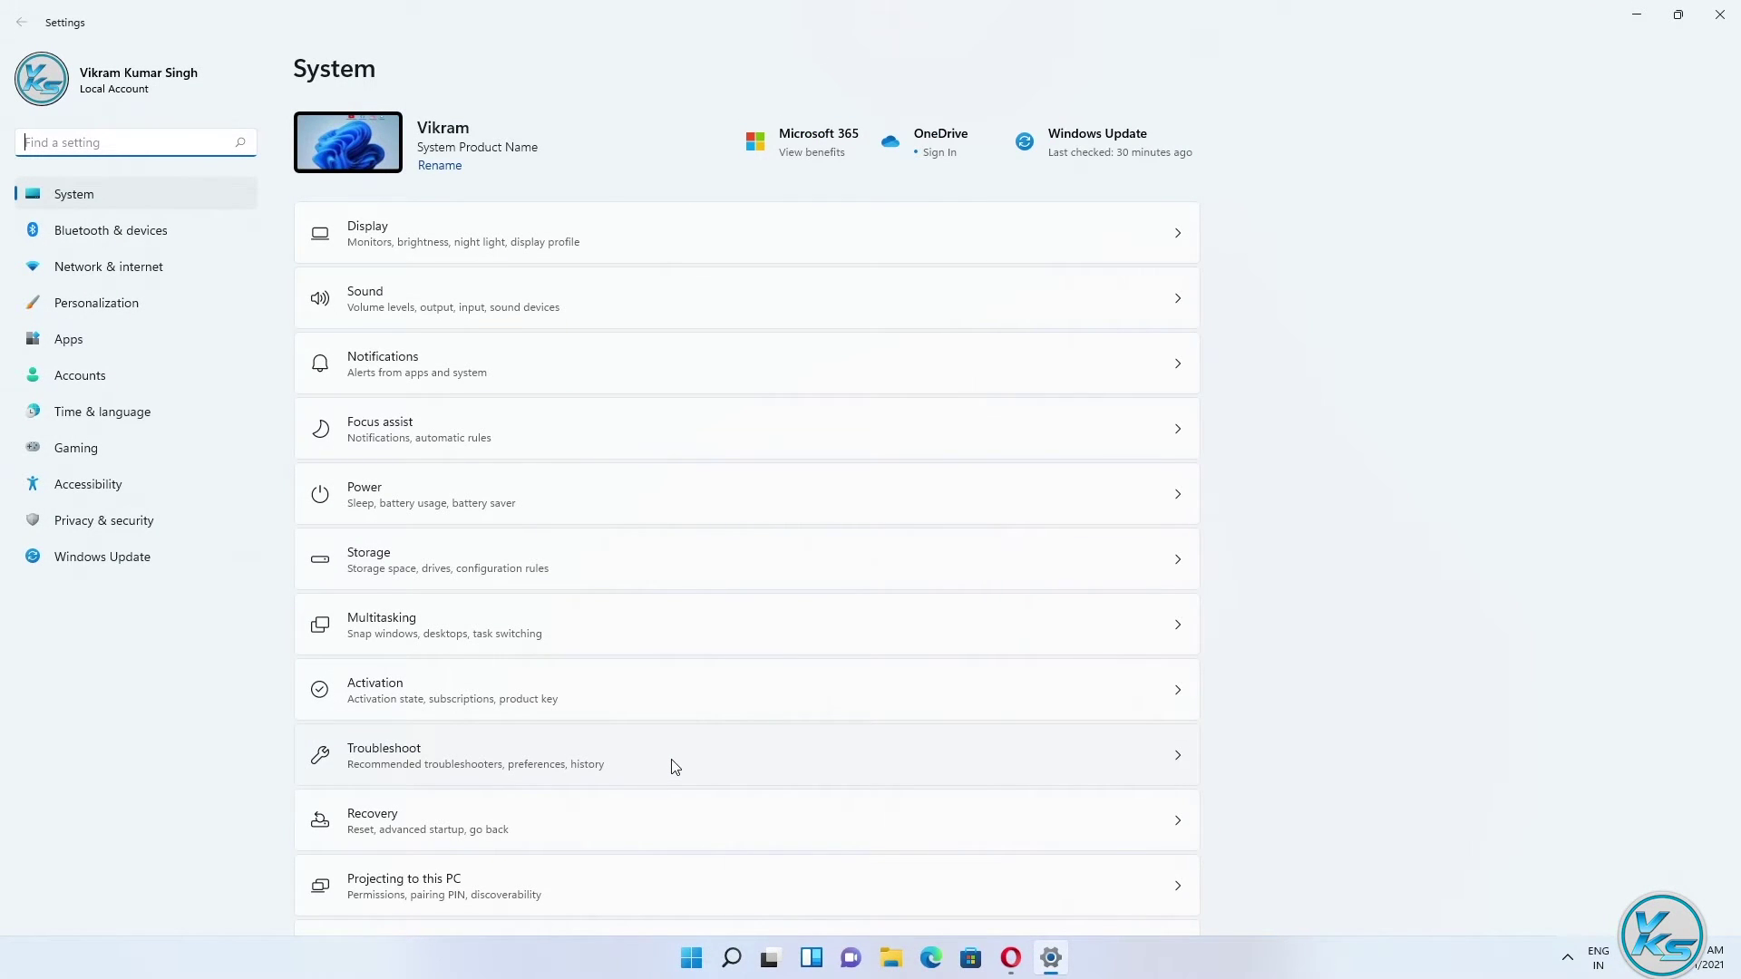
click(151, 238)
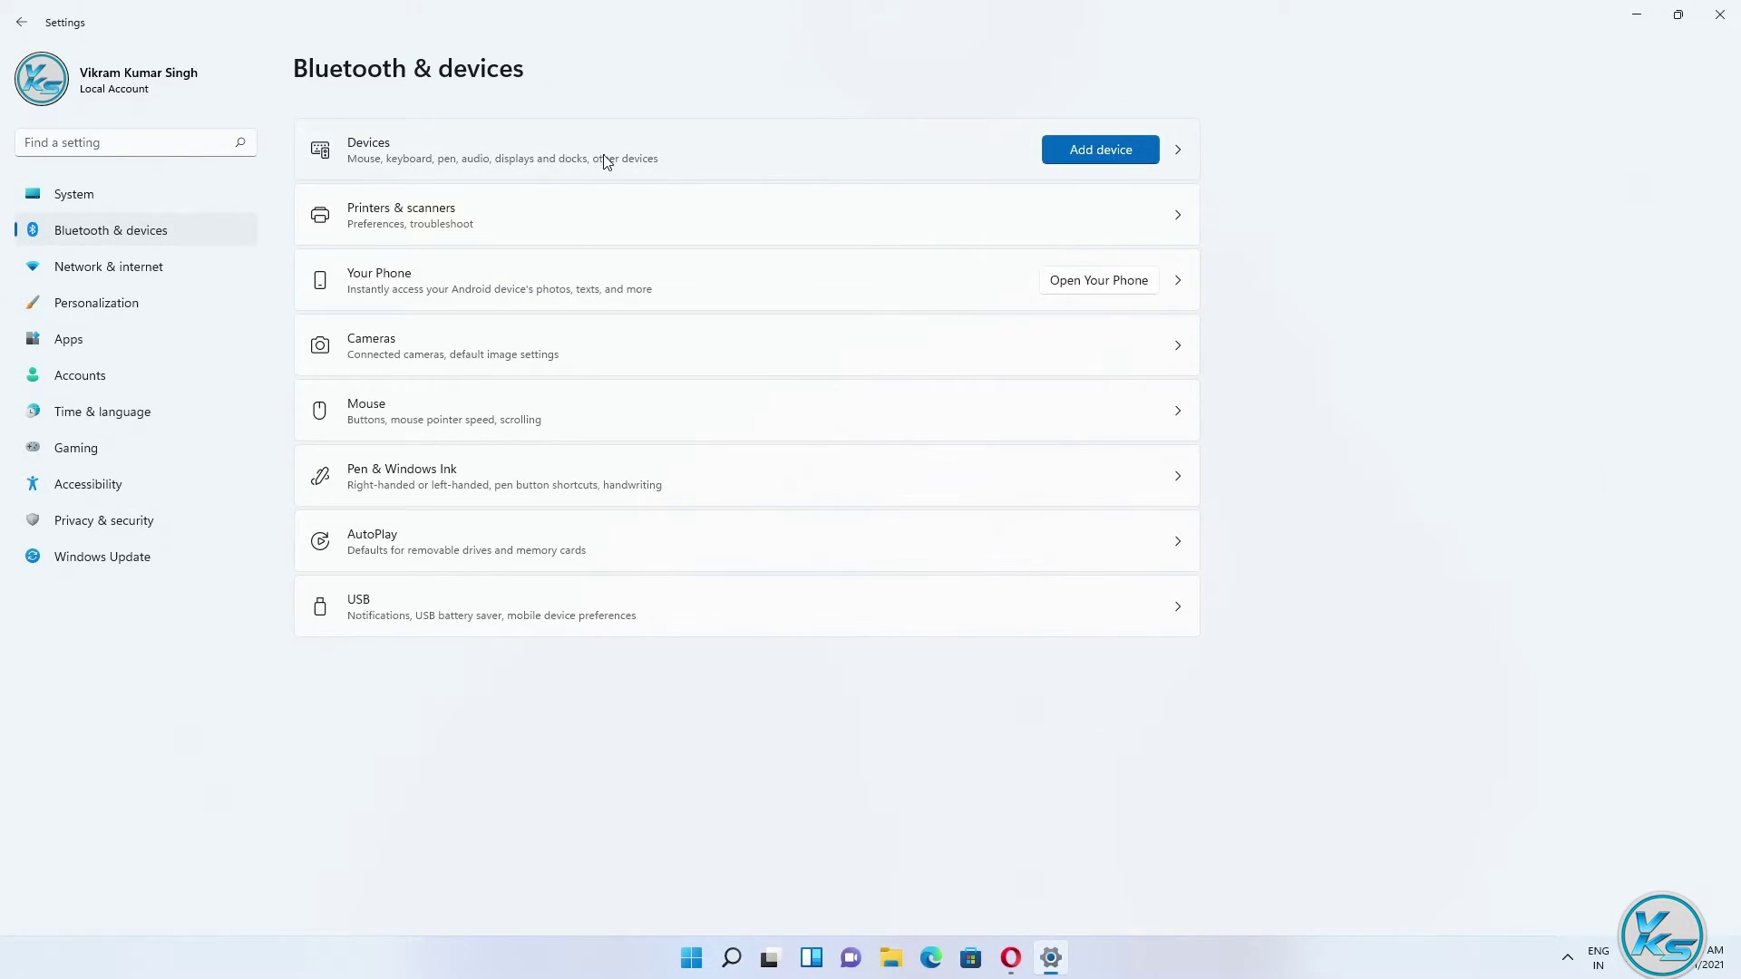
click(1093, 155)
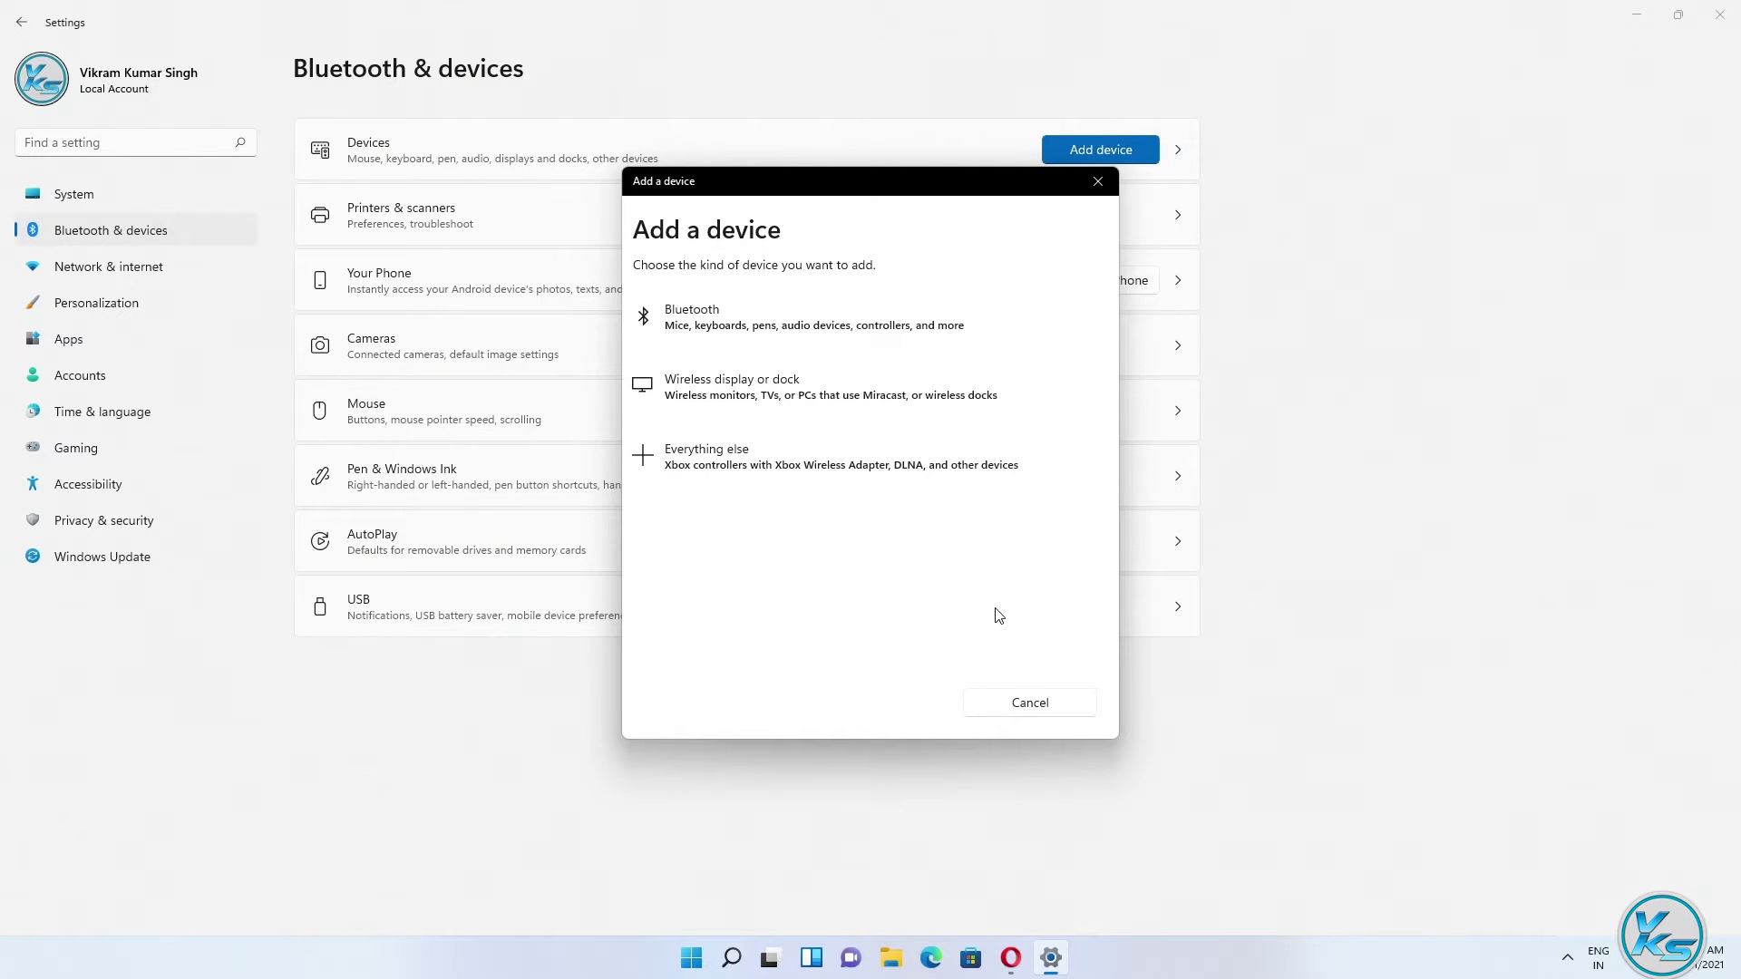
click(1021, 716)
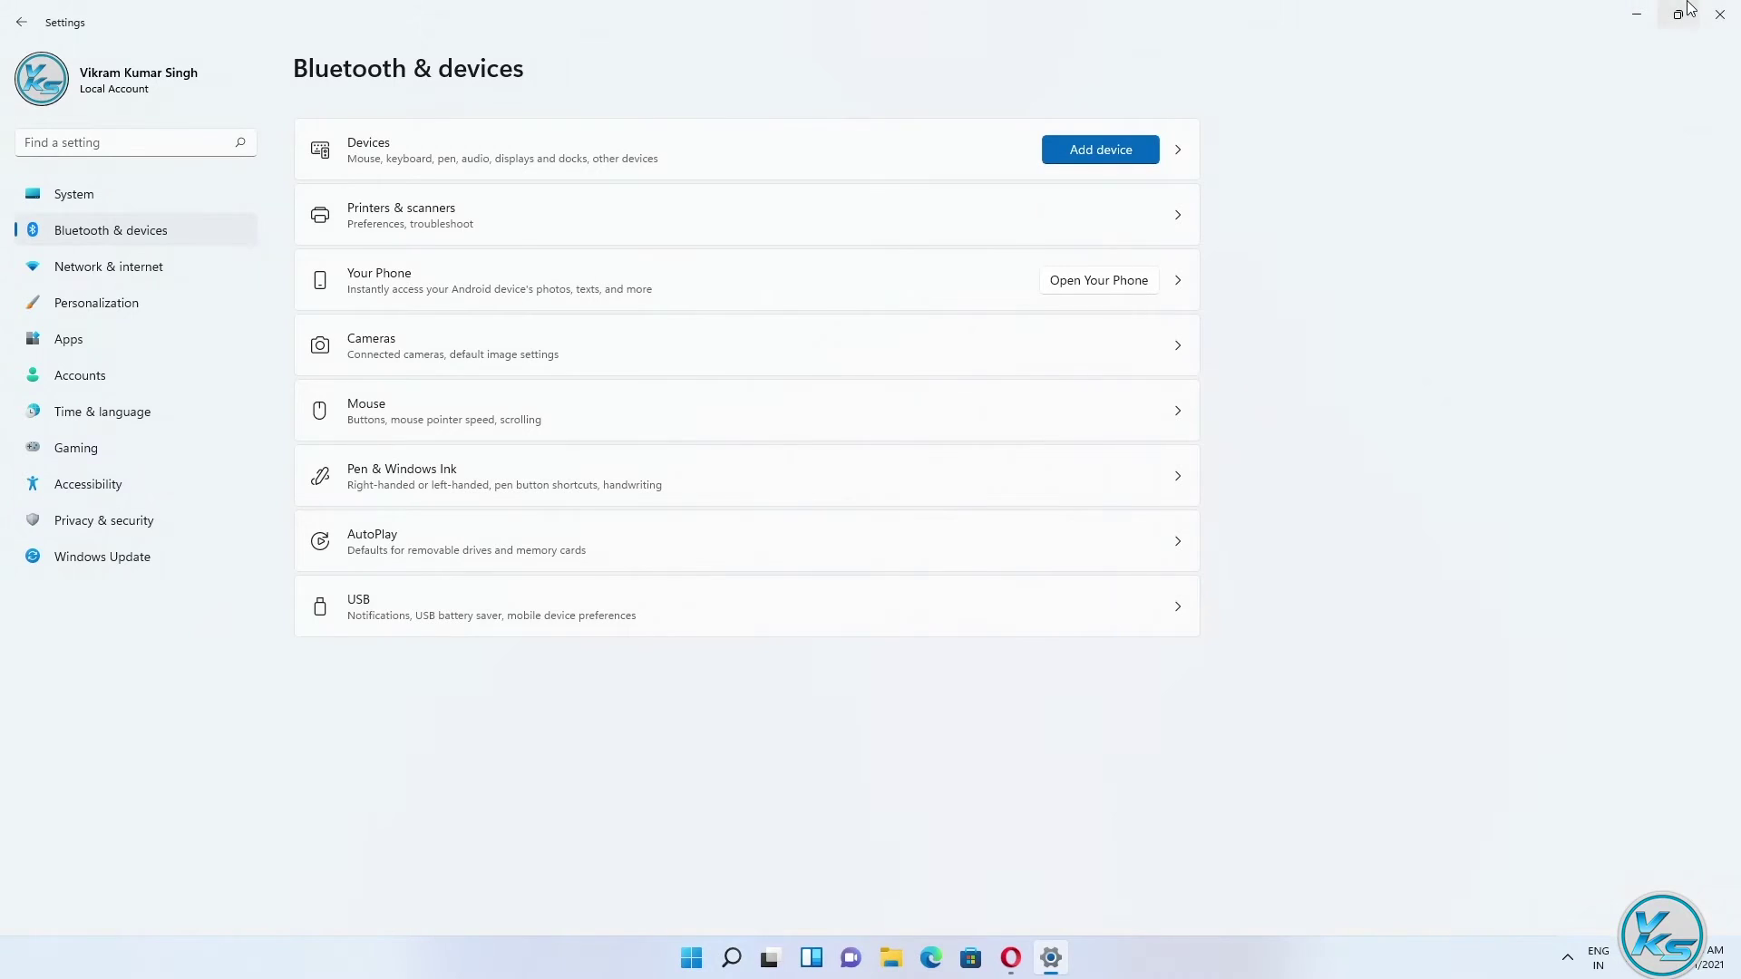
click(1719, 15)
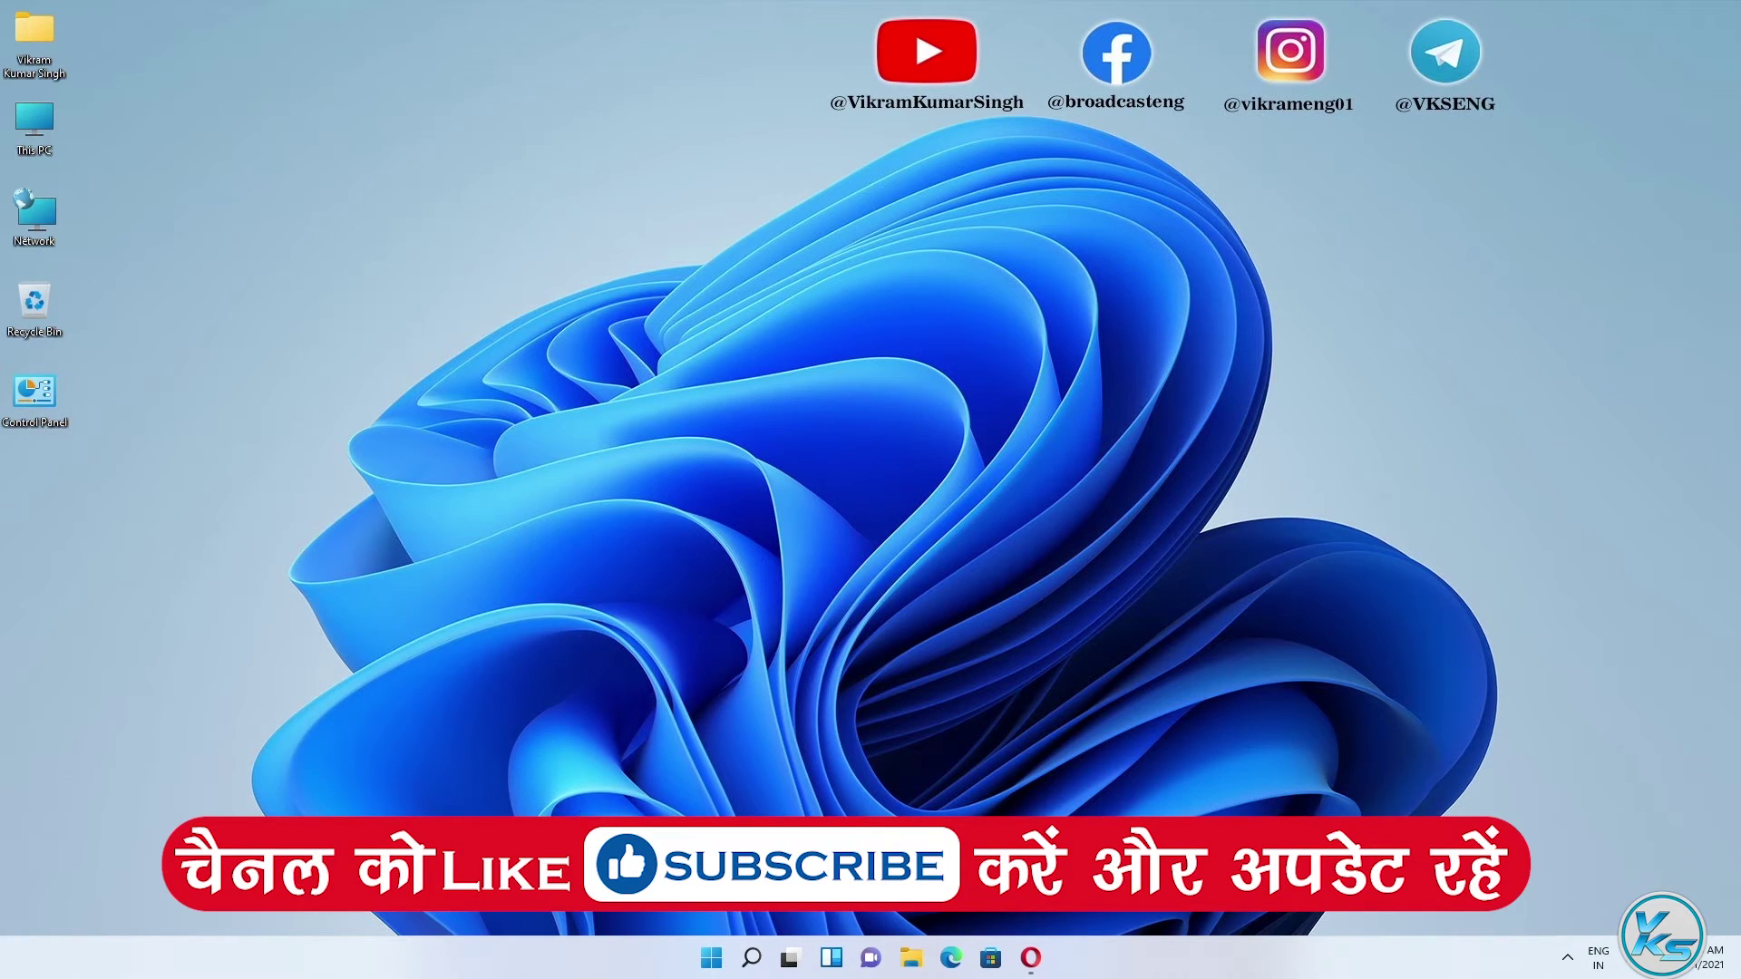
Open Control Panel and view it by Category.
click(753, 960)
text(co)
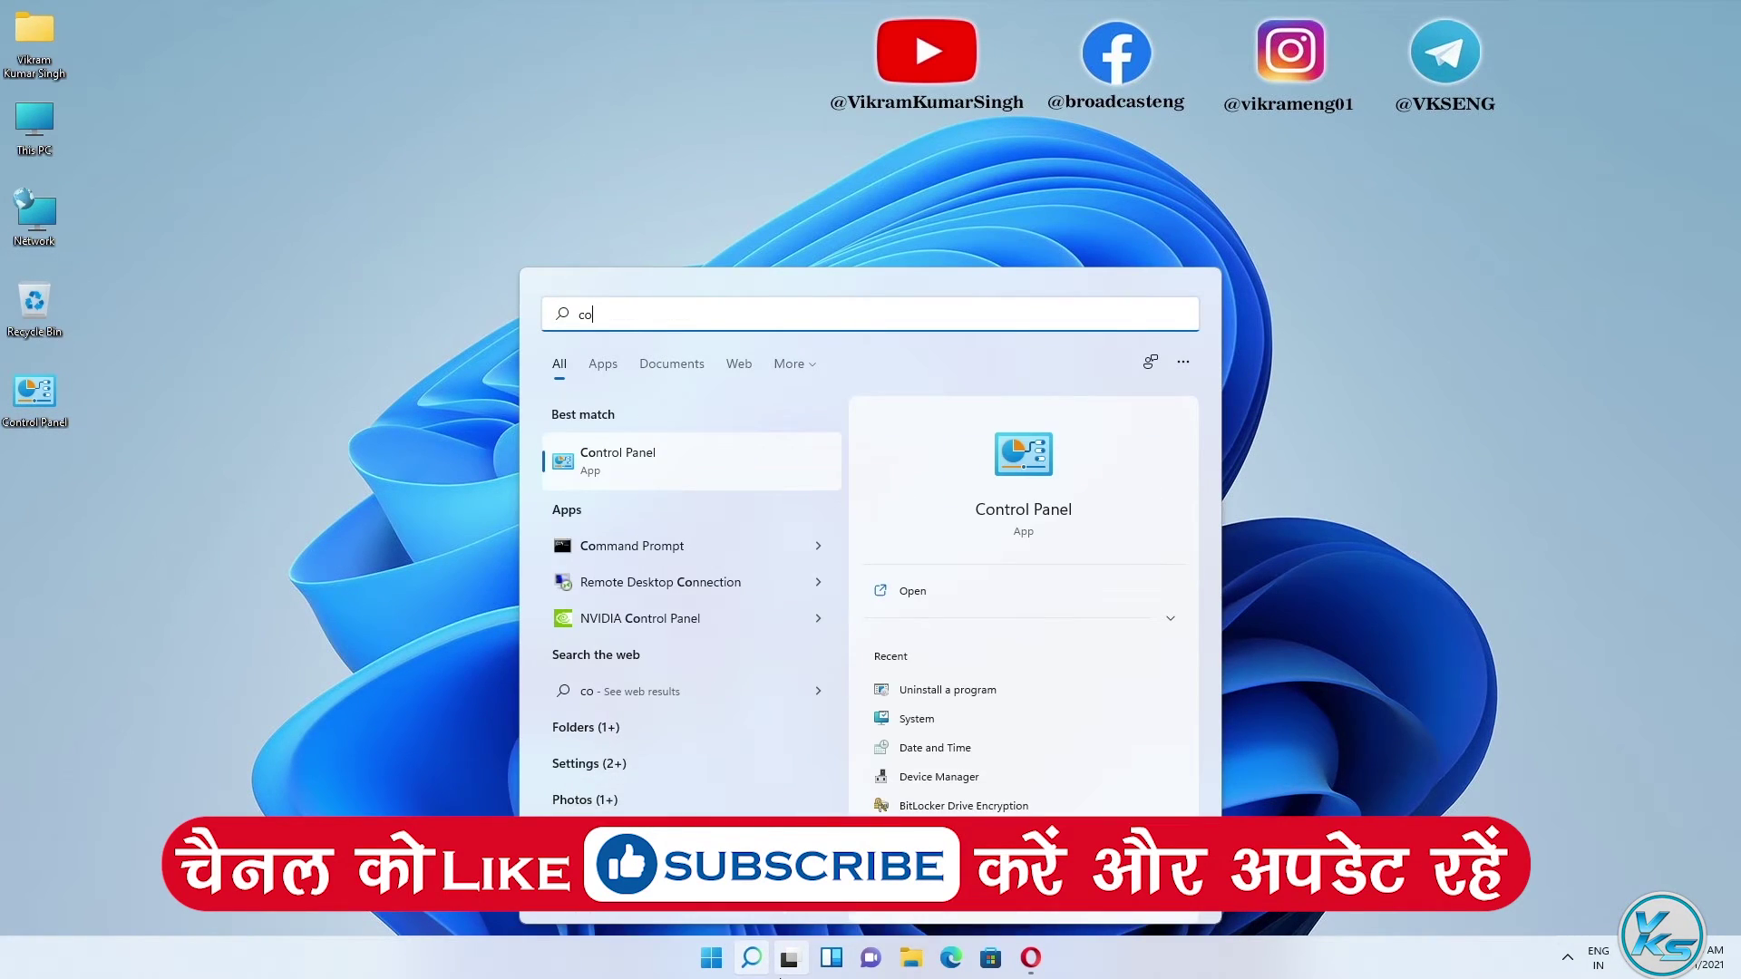
key(Return)
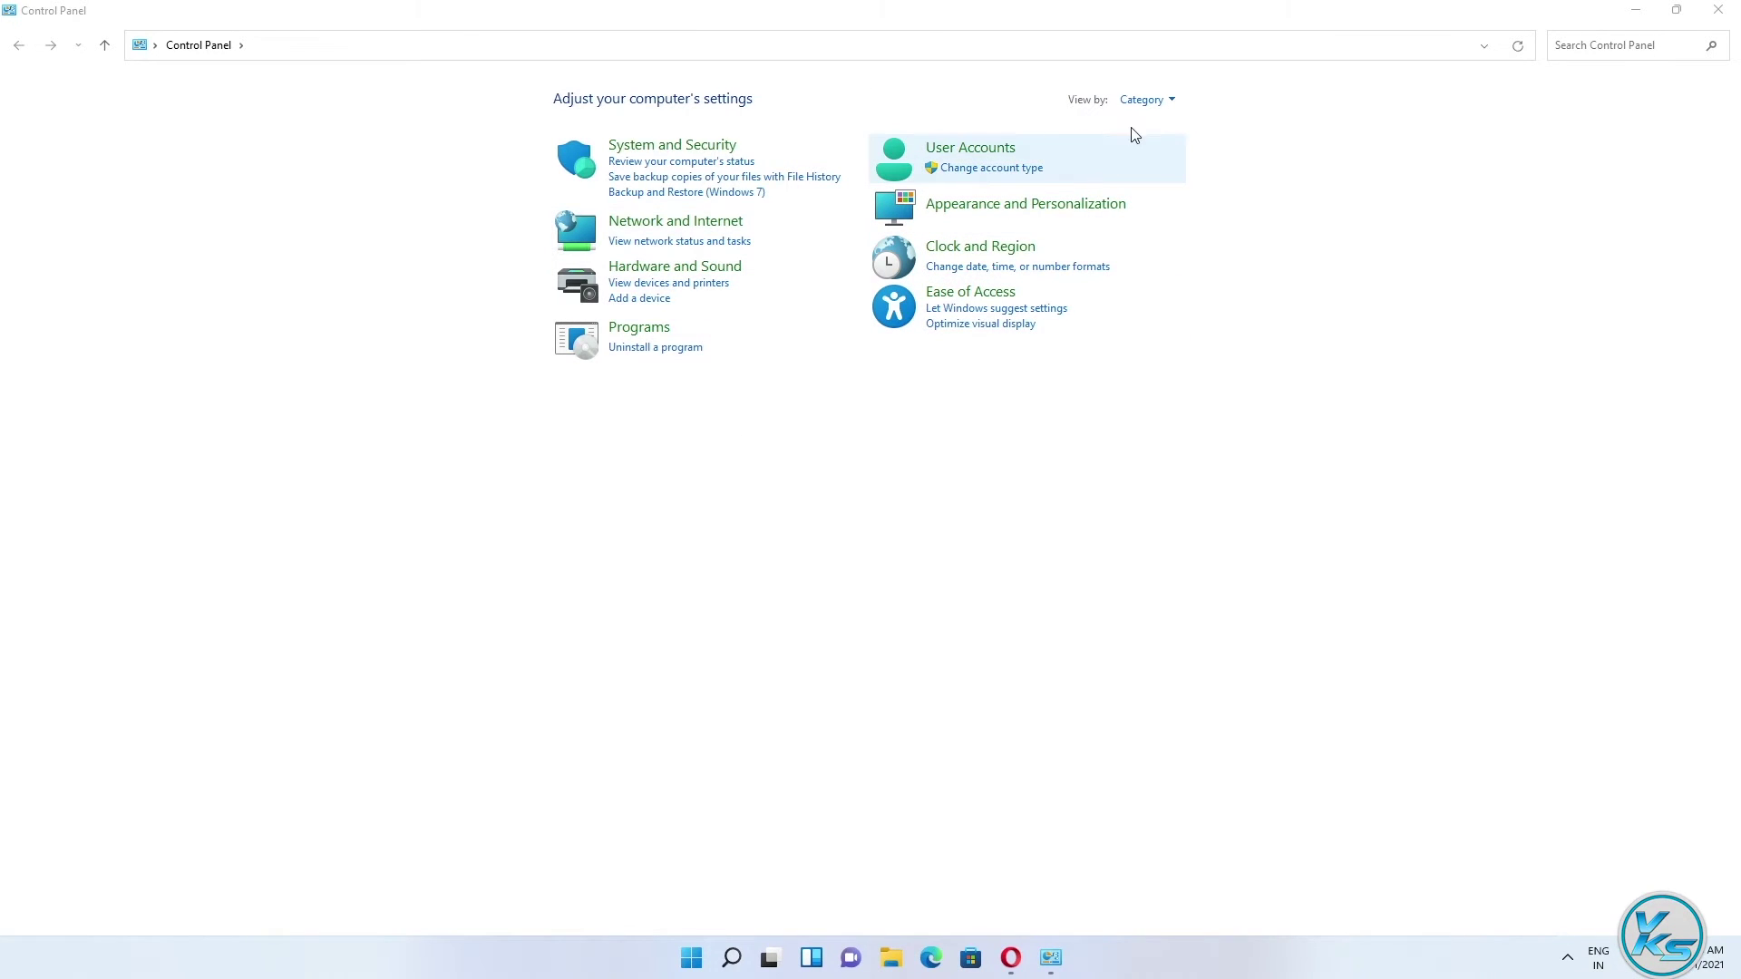
click(1146, 102)
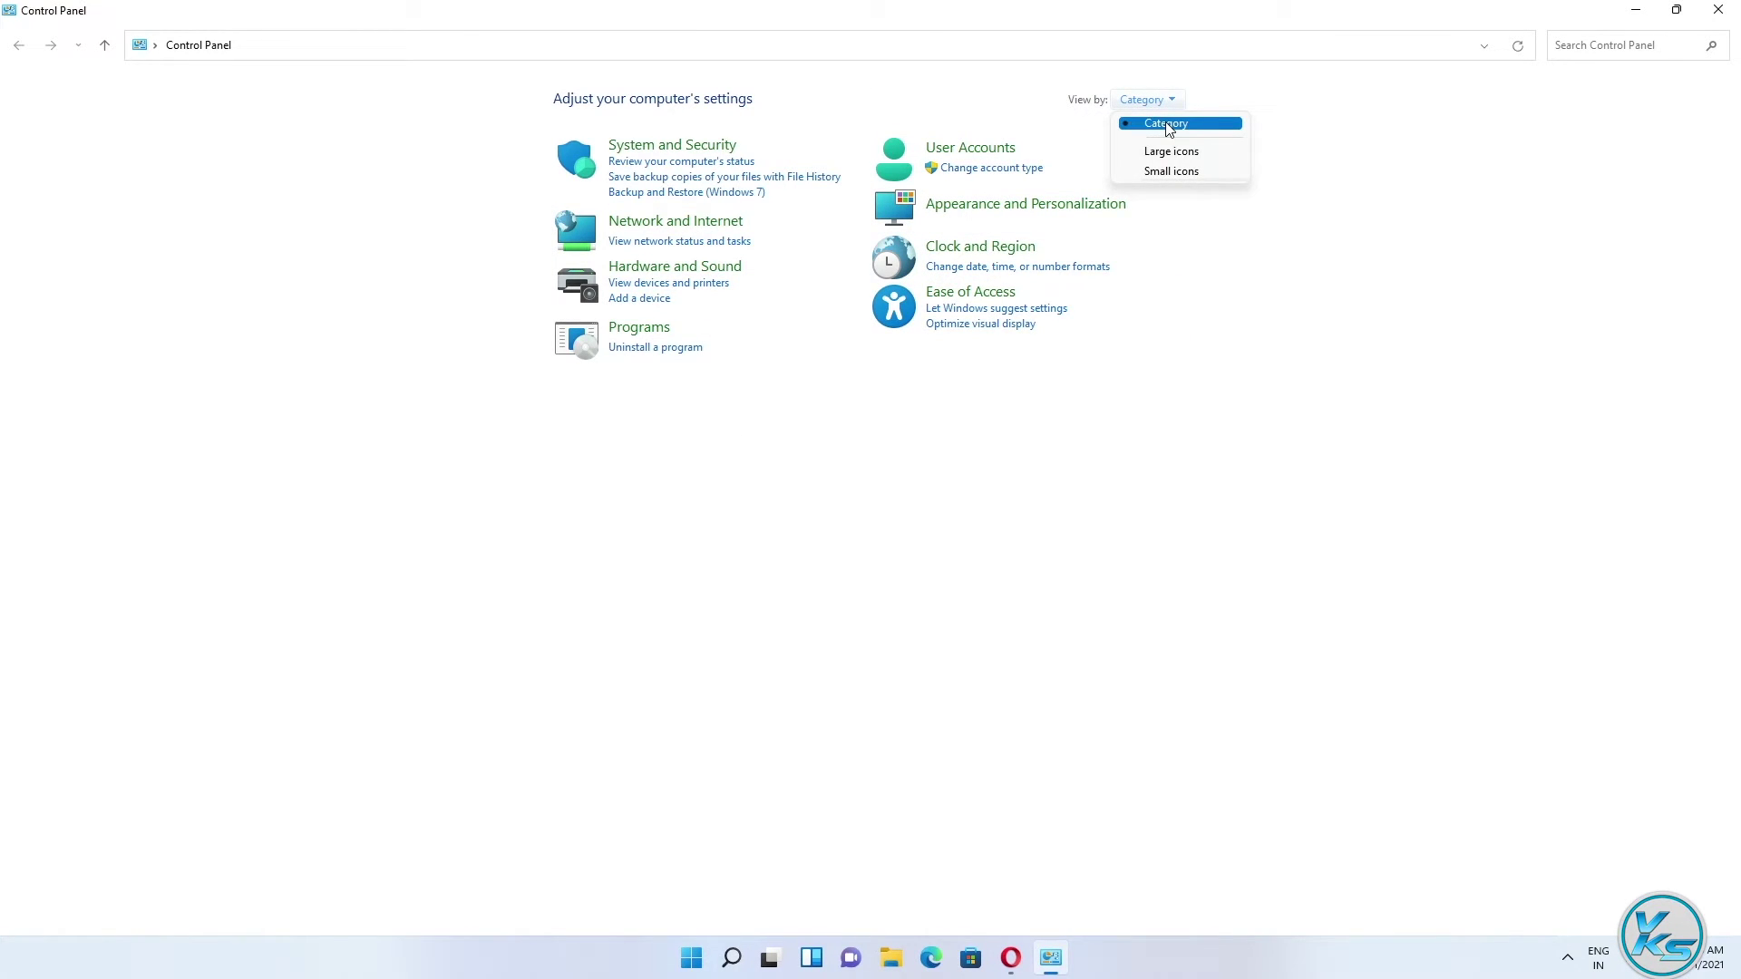
click(1166, 124)
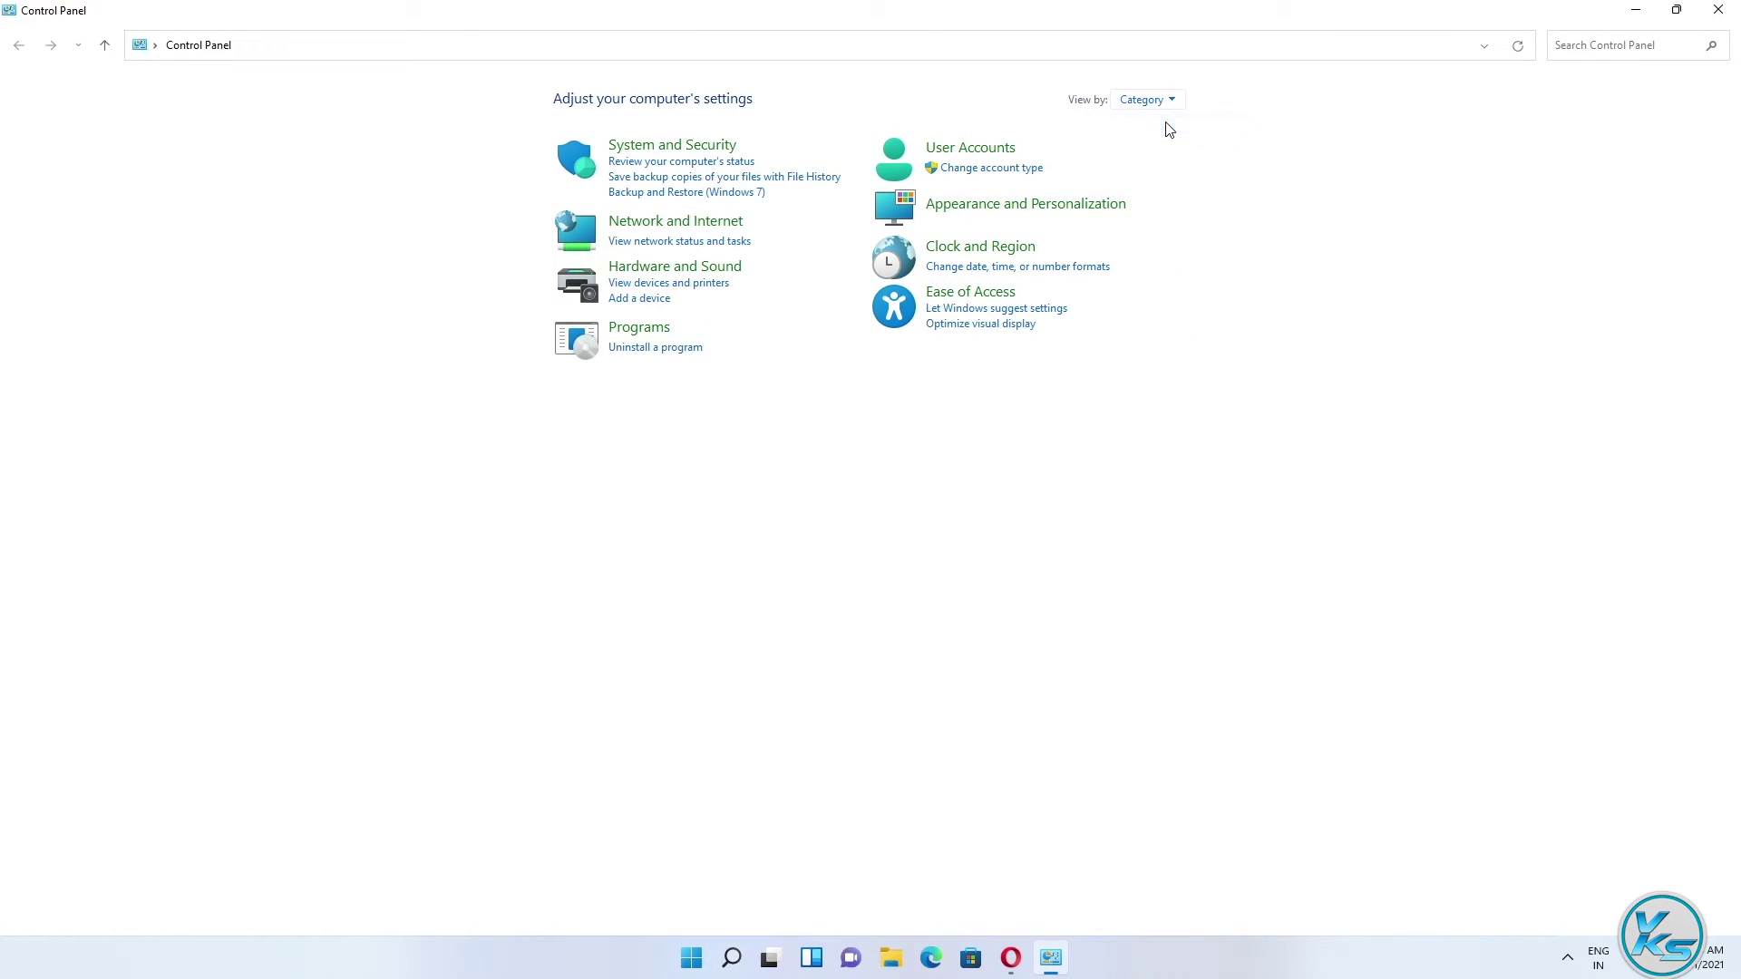
Open the advanced sharing settings from the Network and Sharing Center and expand the Private profile.
click(637, 227)
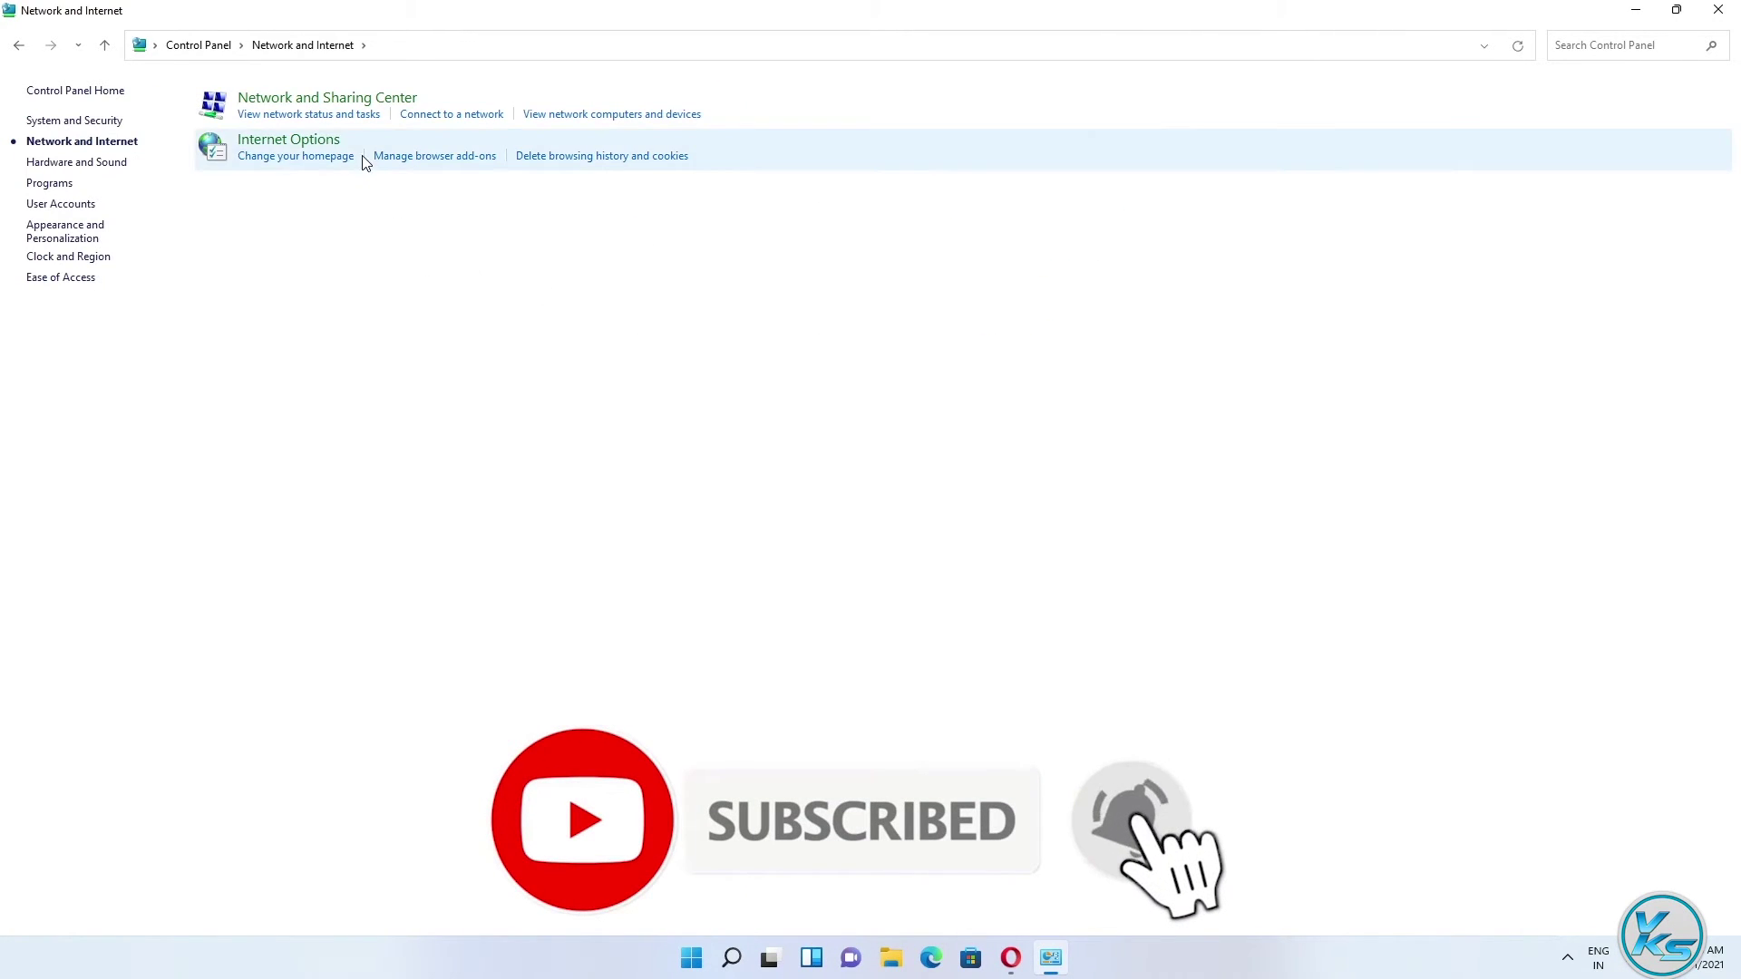
click(288, 100)
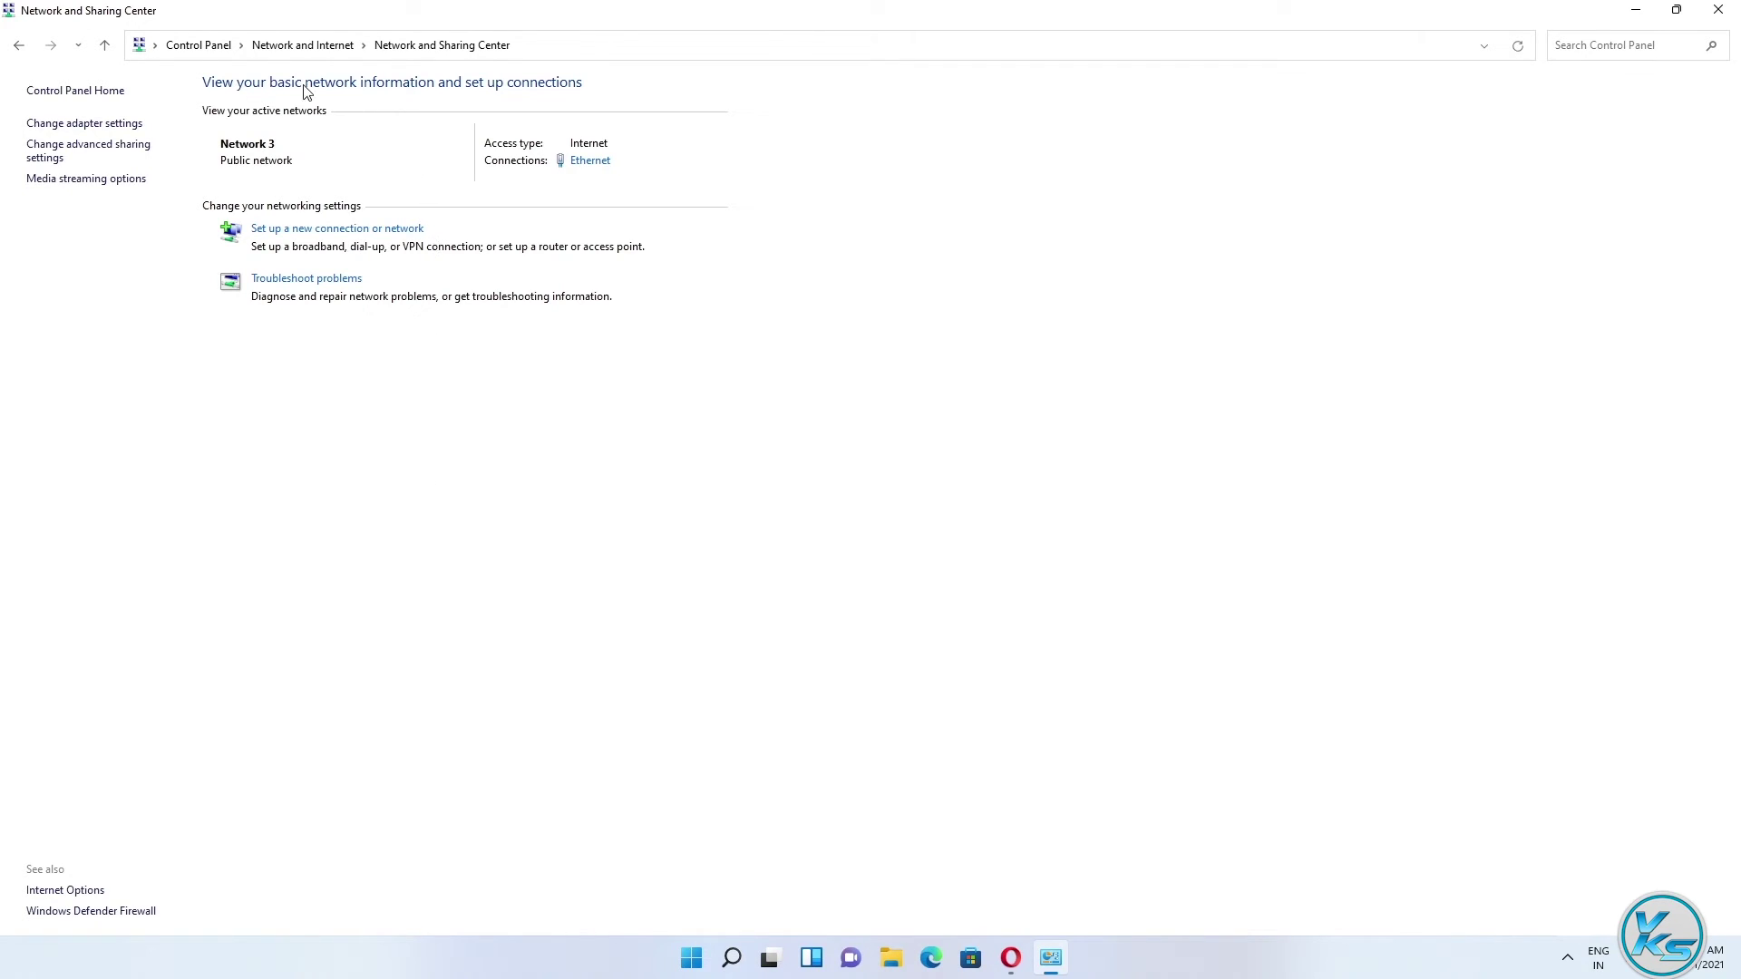
click(118, 154)
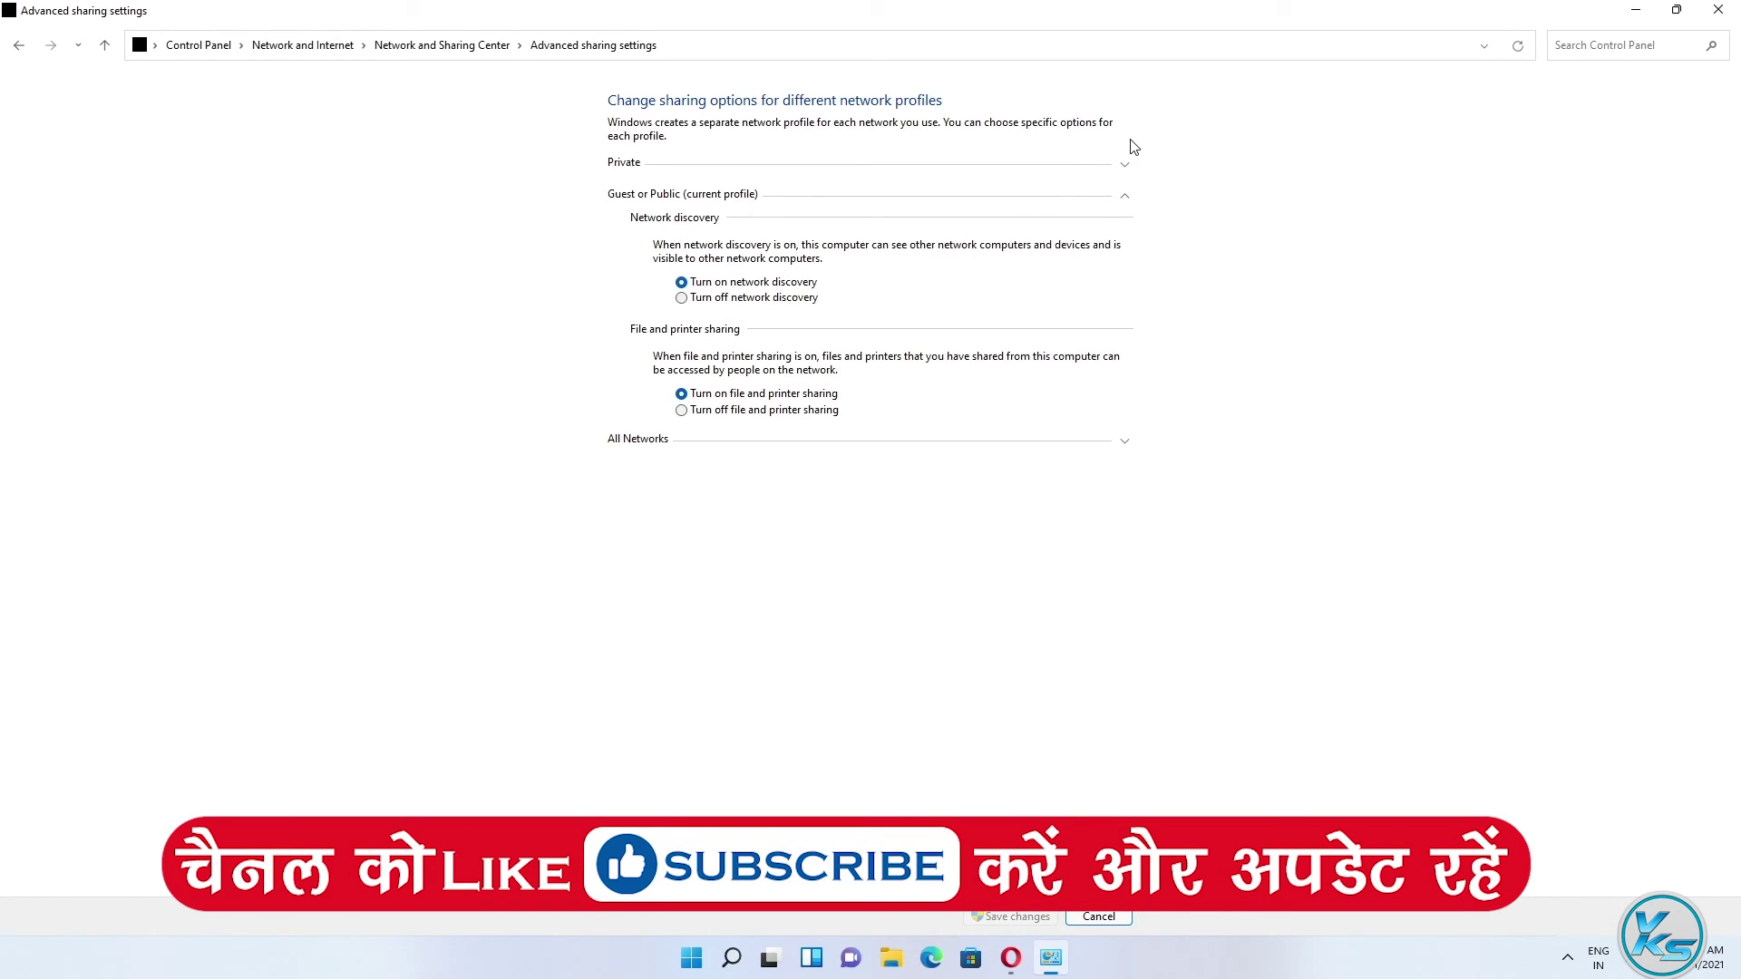
click(1126, 165)
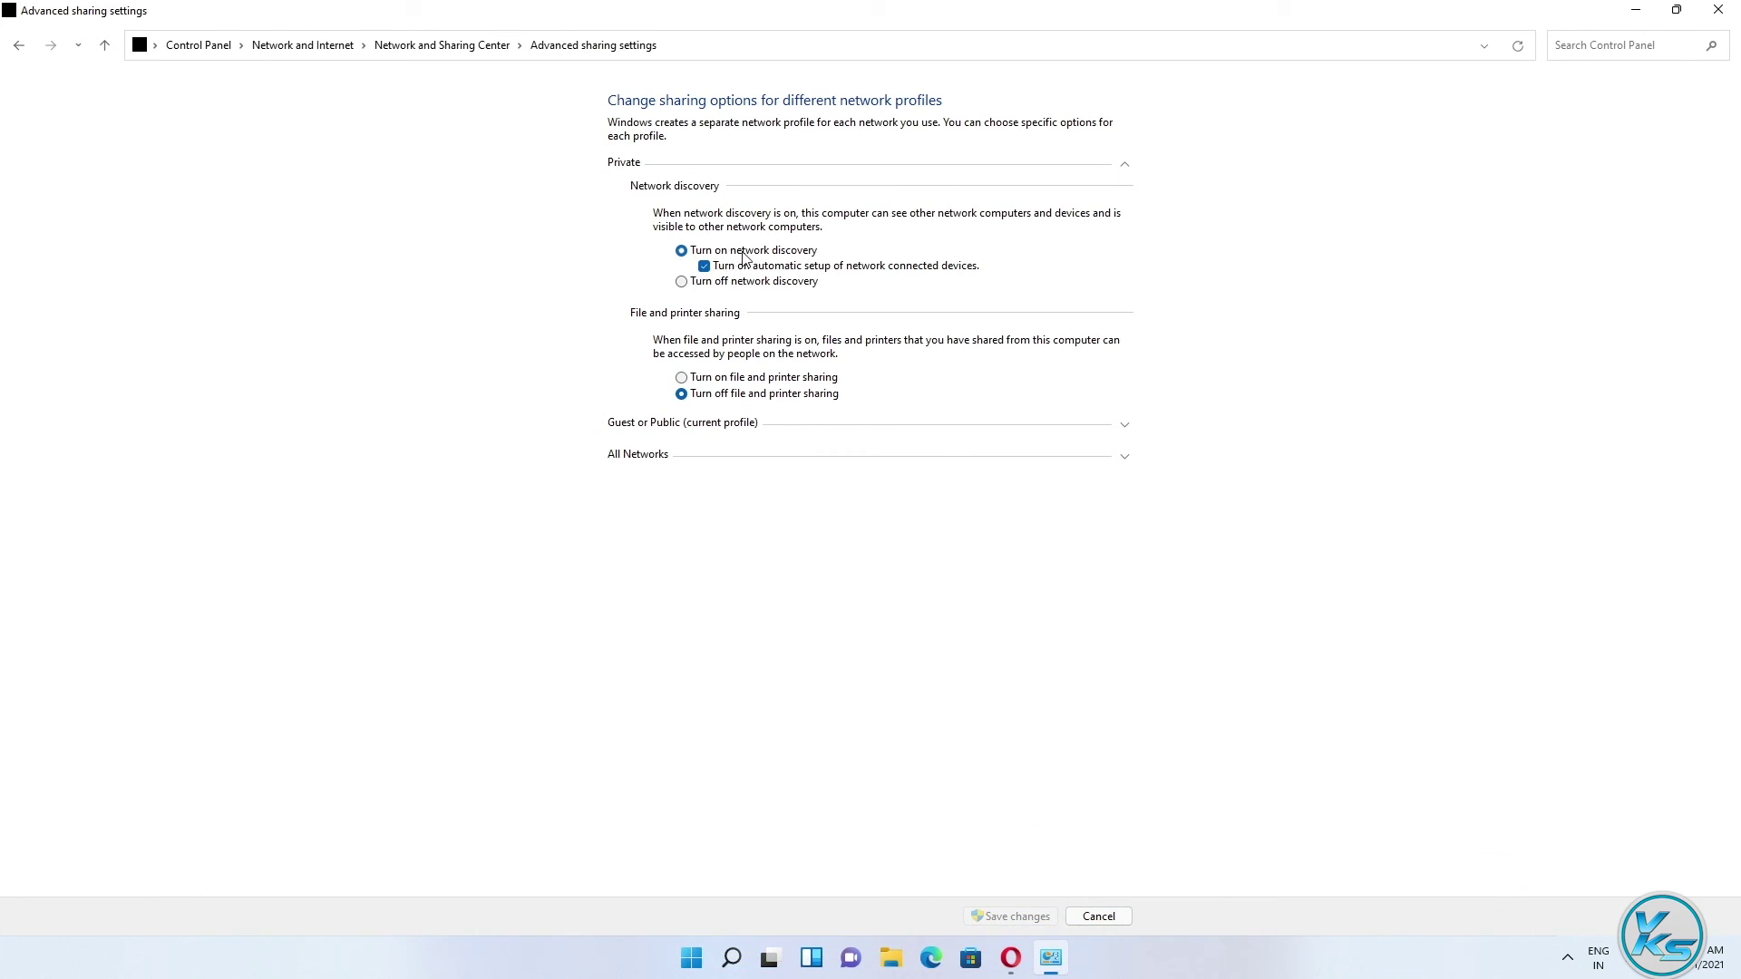
Try the on and off options of the Private profile's file and printer sharing, and close the window without saving.
click(693, 379)
click(760, 394)
click(1720, 9)
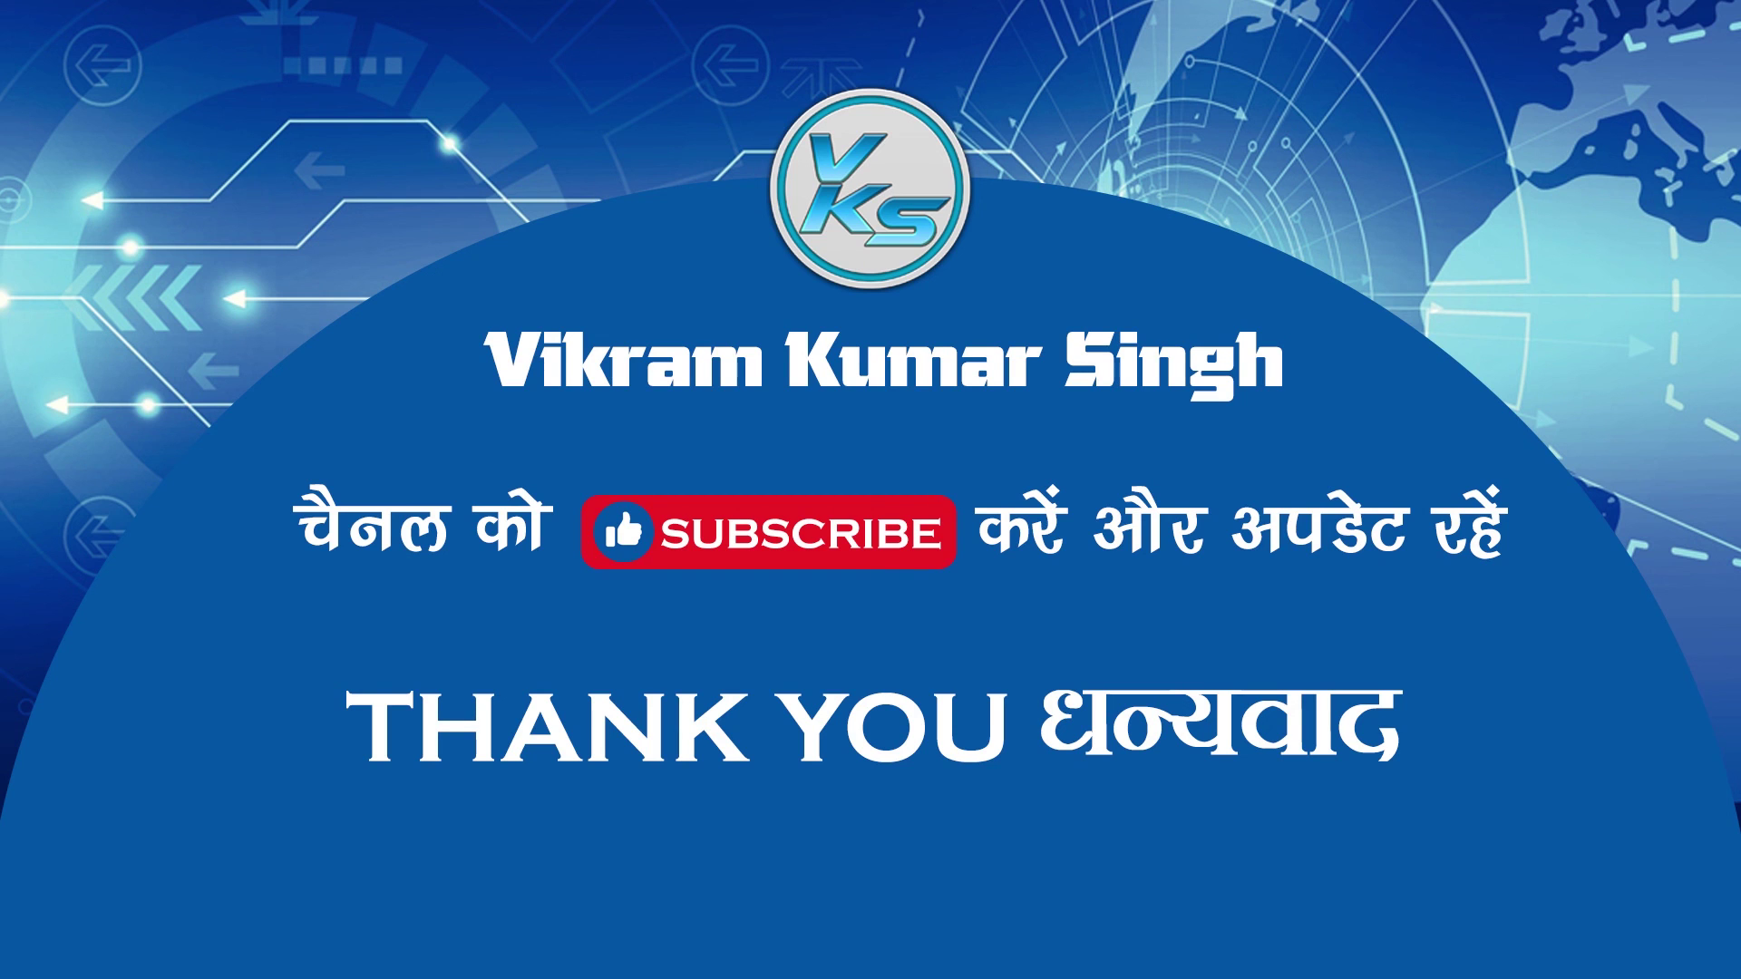